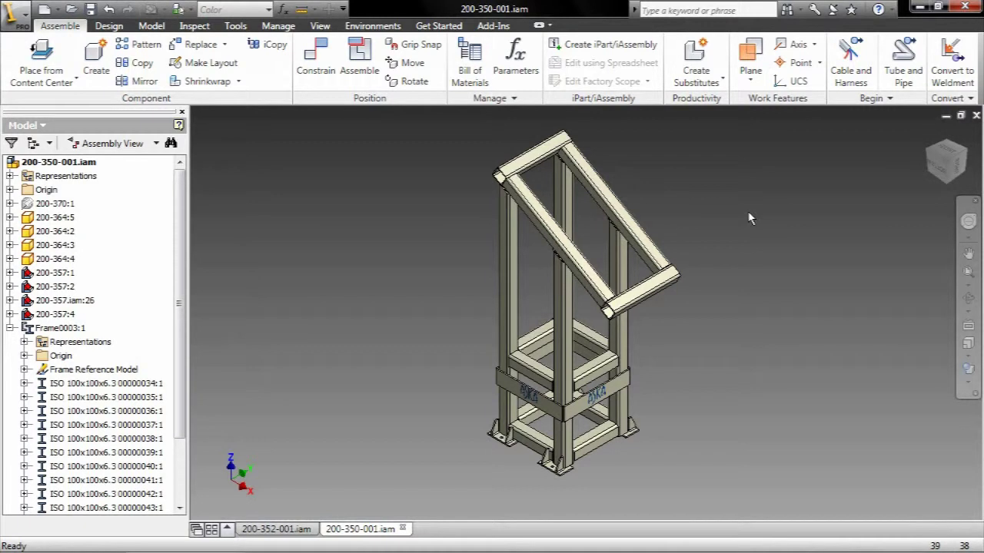
# Step: Enter the Frame Analysis environment and create a static analysis simulation of the frame assembly
pyautogui.click(362, 27)
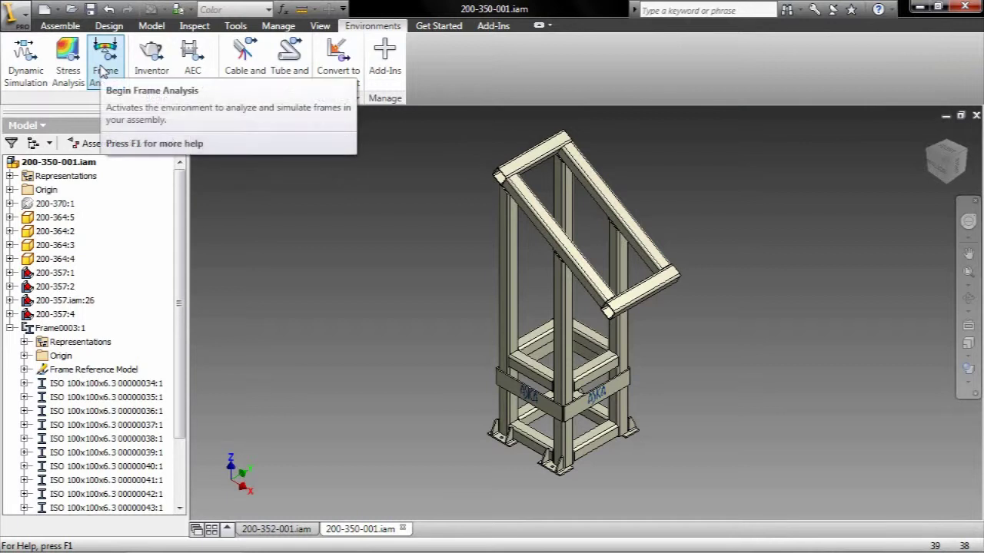
pyautogui.click(103, 70)
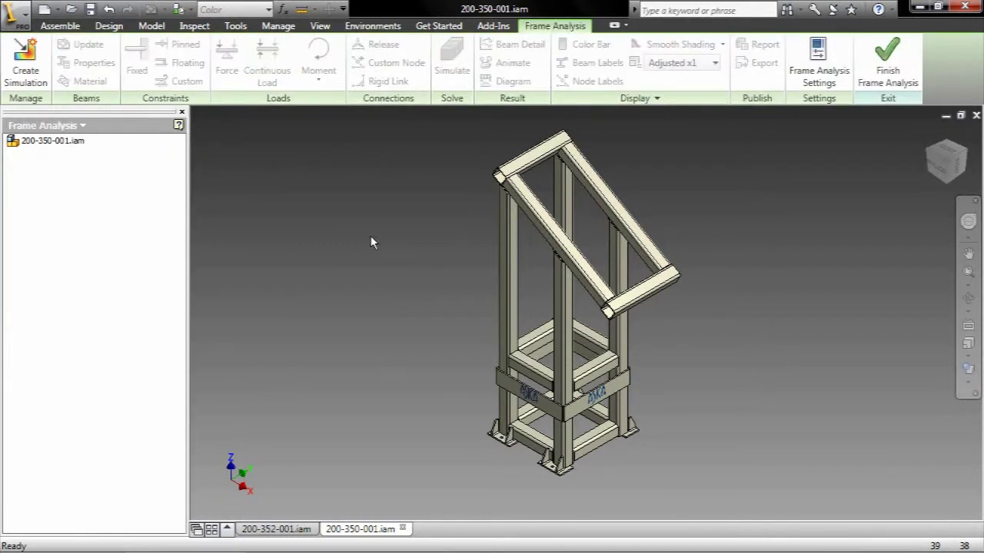
pyautogui.click(28, 70)
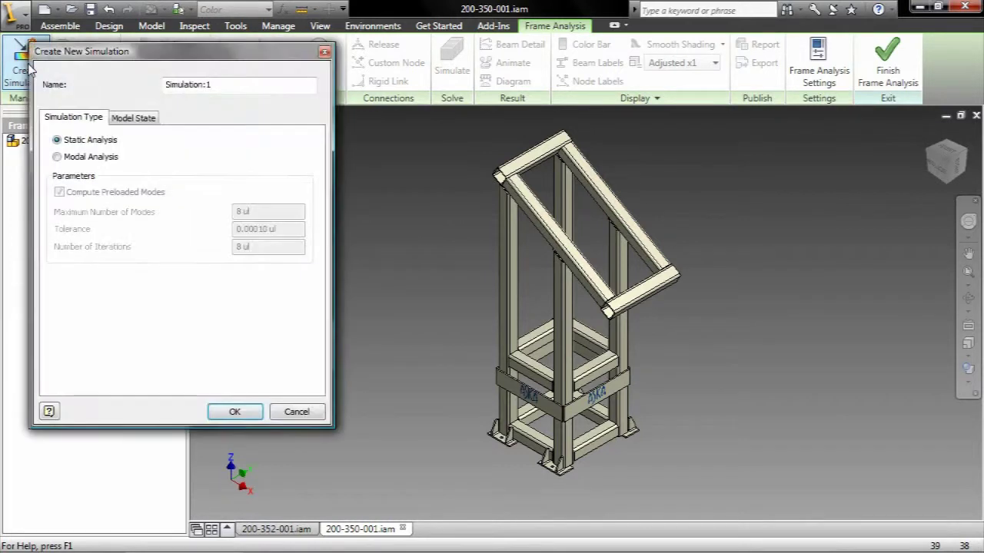
pyautogui.click(235, 412)
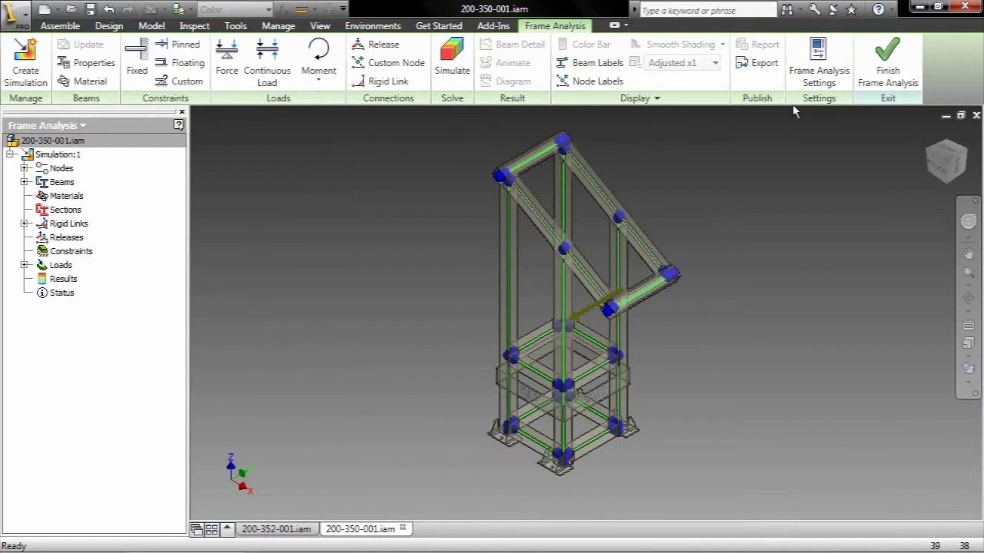
# Step: Set the display scales for nodes, loads and constraints to 0.75 in the frame analysis settings
pyautogui.click(818, 61)
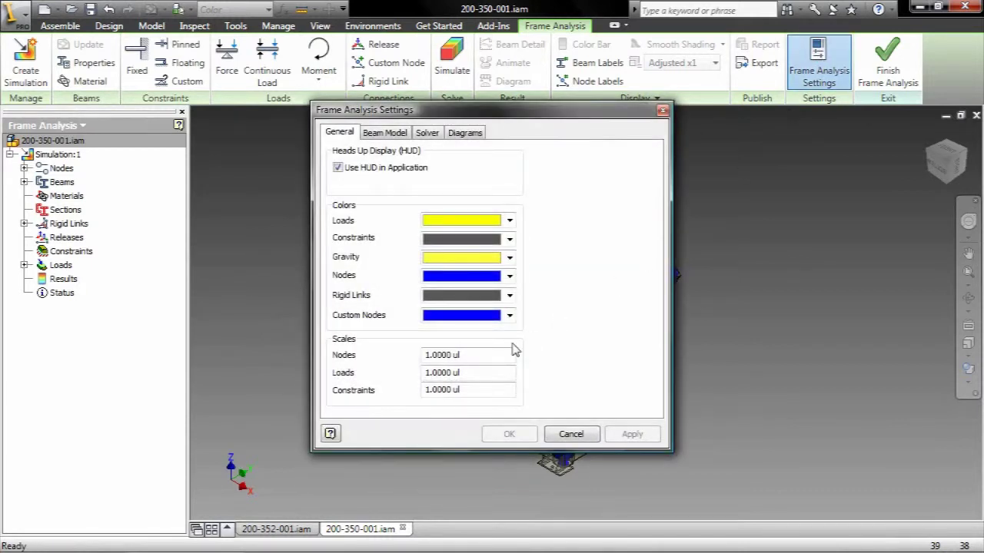
pyautogui.write('.')
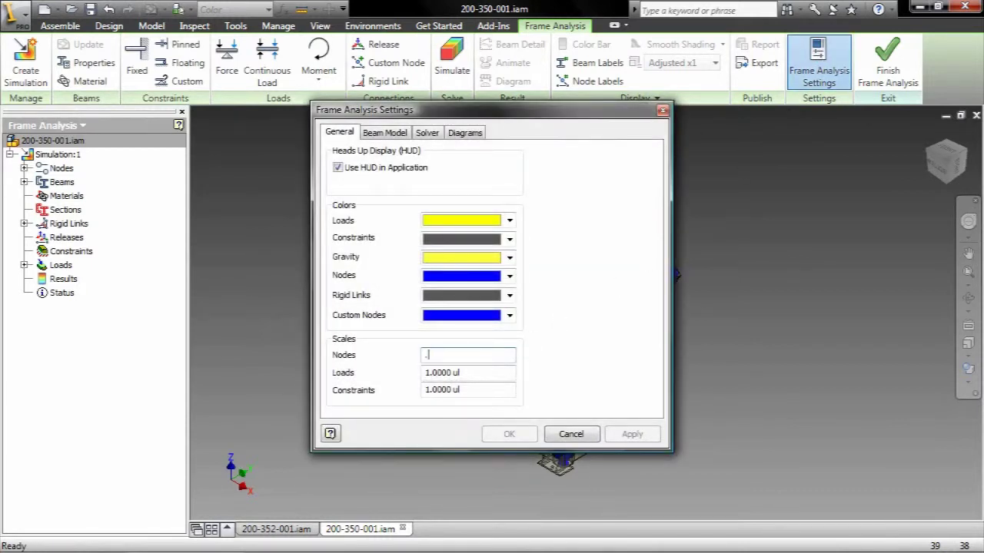
pyautogui.write('75')
pyautogui.press('Tab')
pyautogui.write('.75')
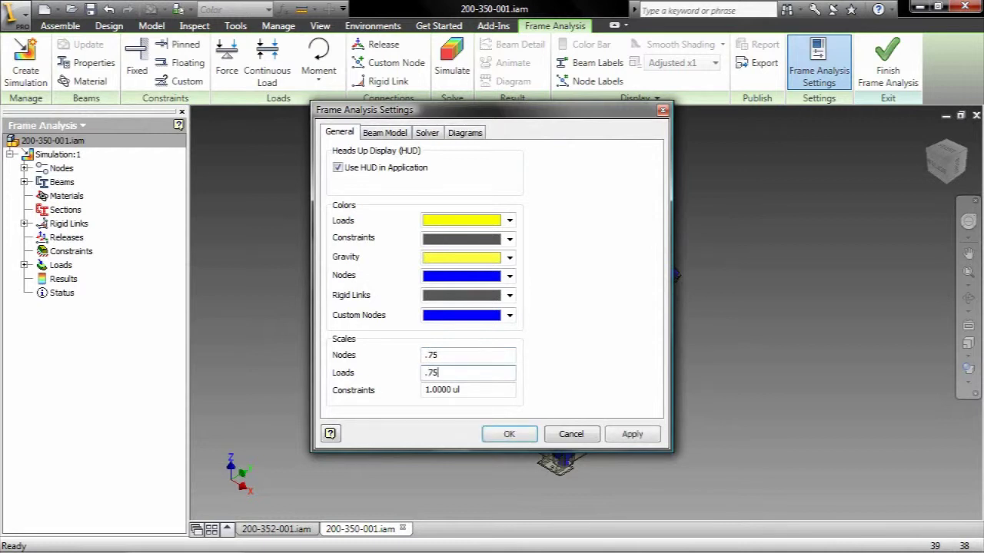
pyautogui.press('Tab')
pyautogui.write('.7')
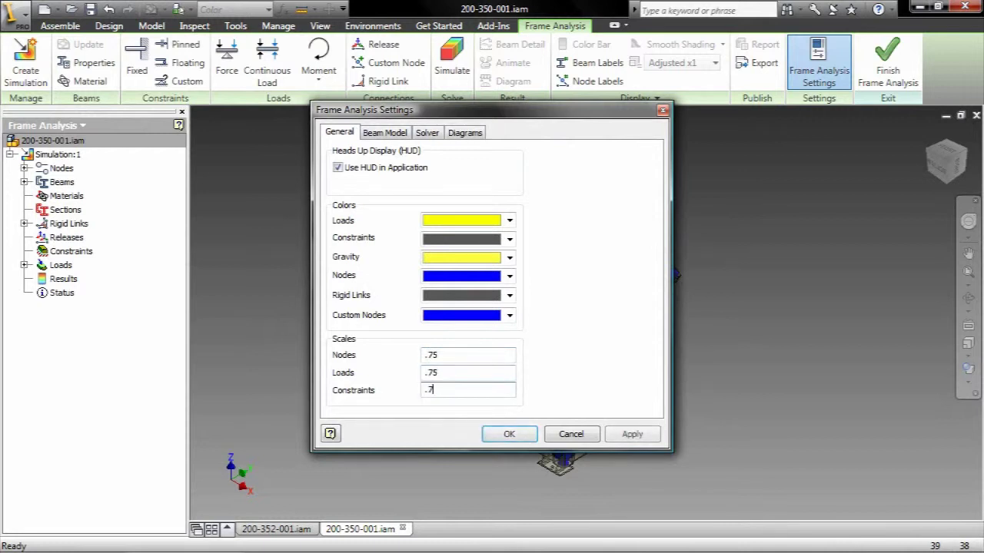
pyautogui.write('5')
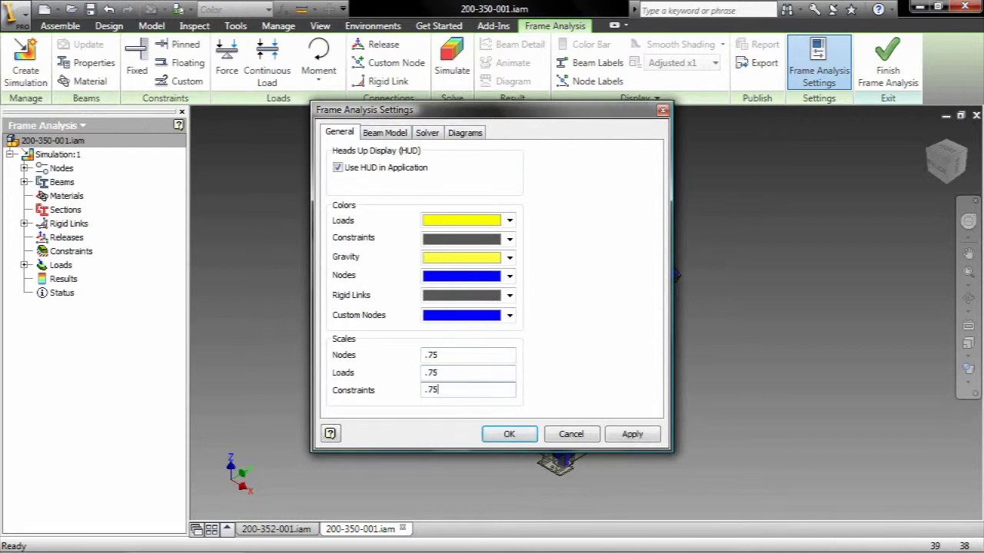
pyautogui.click(508, 435)
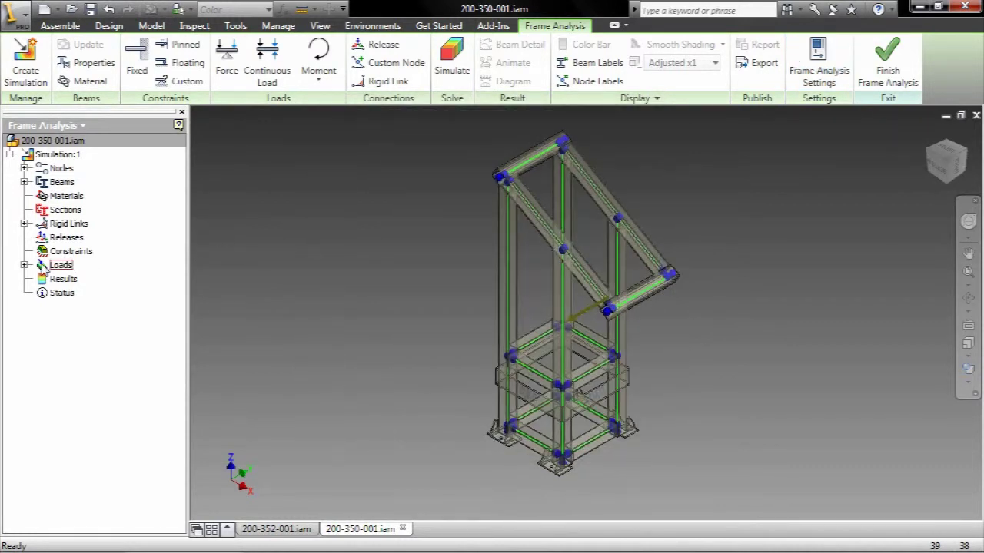
# Step: Edit the gravity load to act vertically downward along the Z axis
pyautogui.click(25, 265)
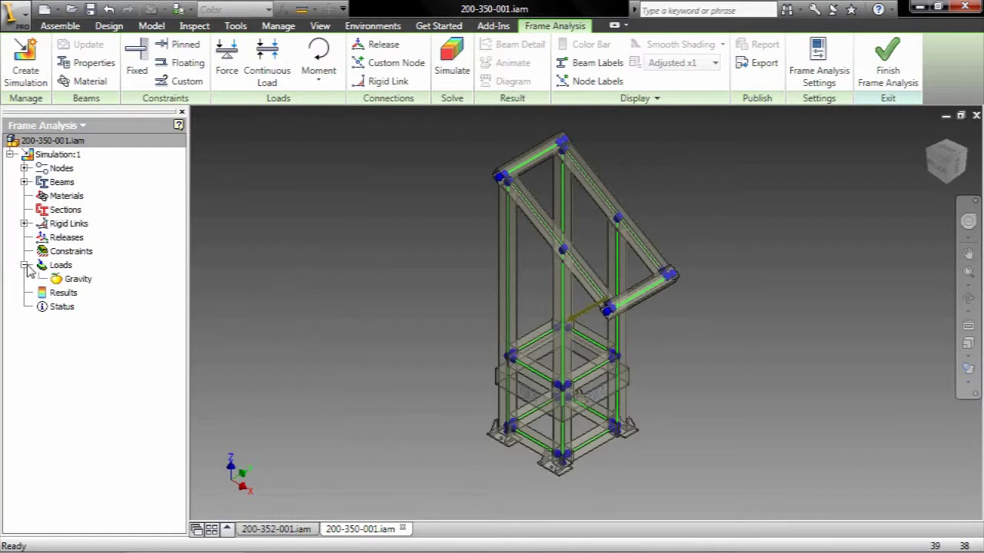
pyautogui.rightClick(74, 281)
pyautogui.click(96, 310)
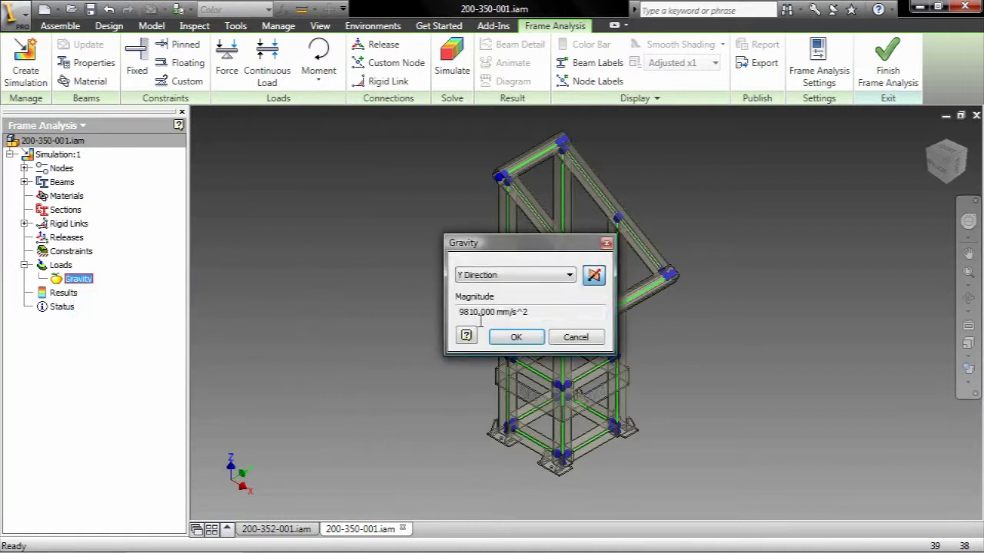
pyautogui.click(543, 279)
pyautogui.click(492, 306)
pyautogui.click(516, 338)
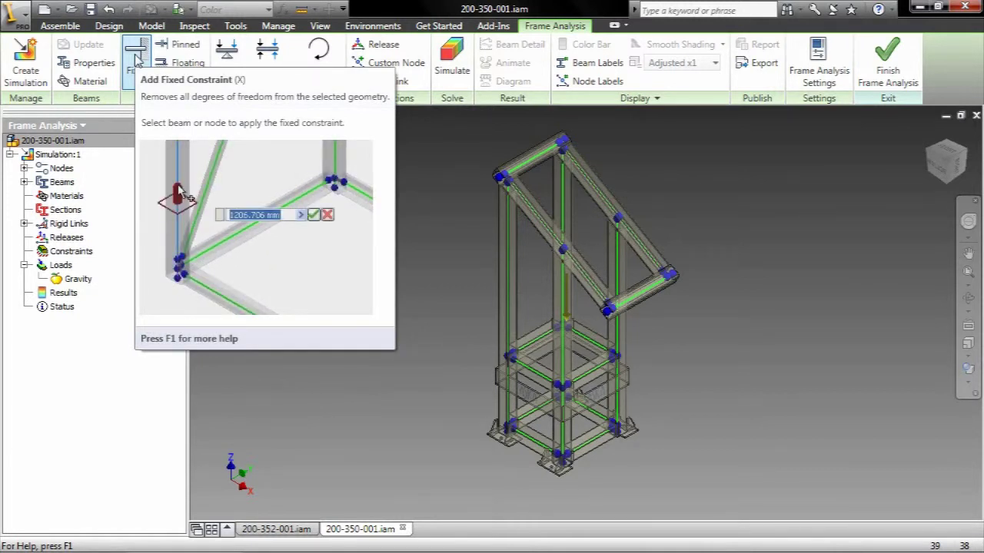
# Step: Apply fixed constraints to the bottom end nodes of all four vertical columns
pyautogui.click(136, 61)
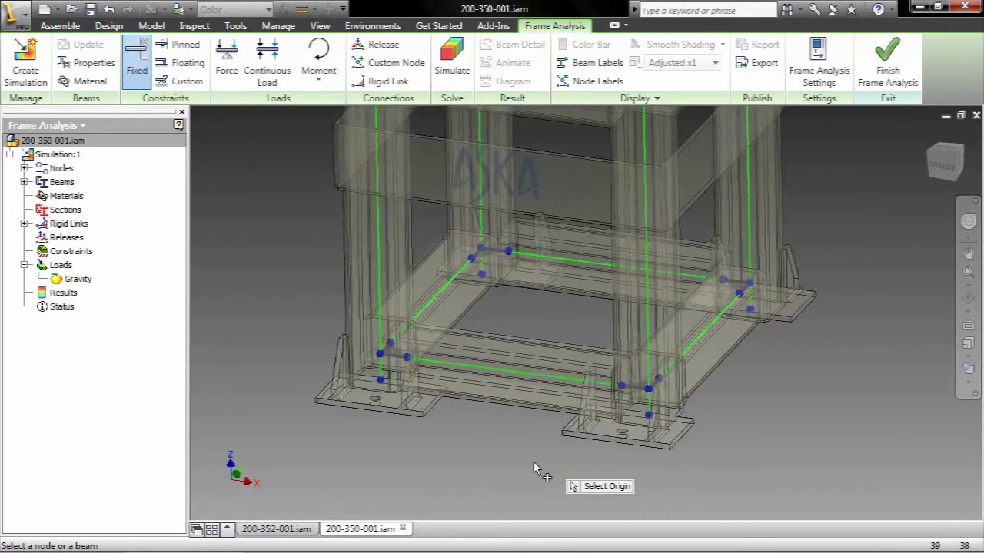
pyautogui.click(655, 419)
pyautogui.rightClick(778, 412)
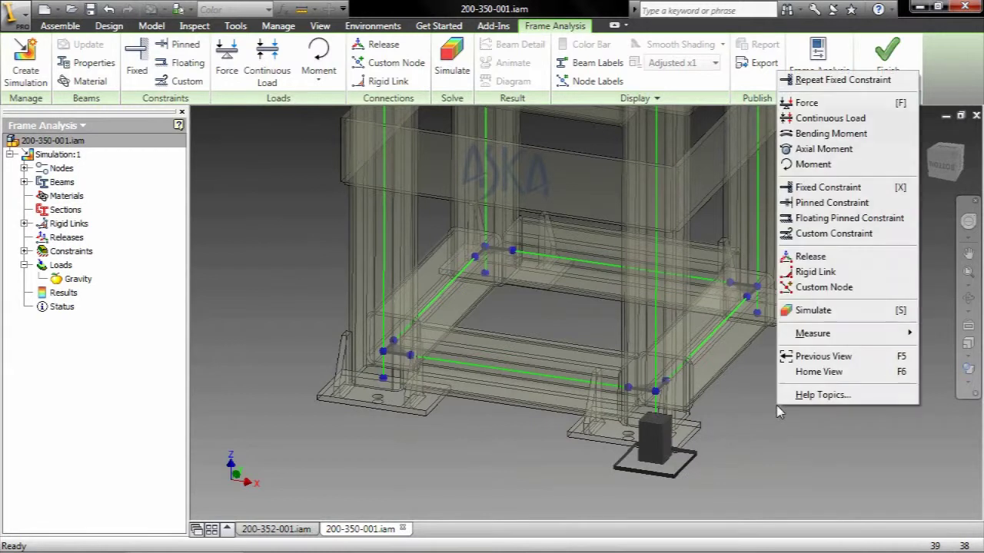
pyautogui.click(834, 80)
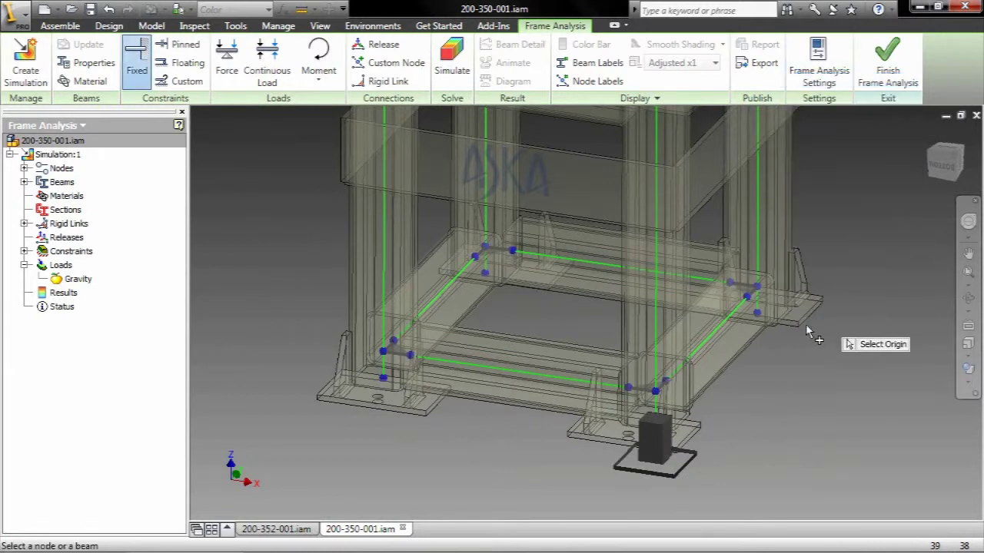
pyautogui.click(757, 313)
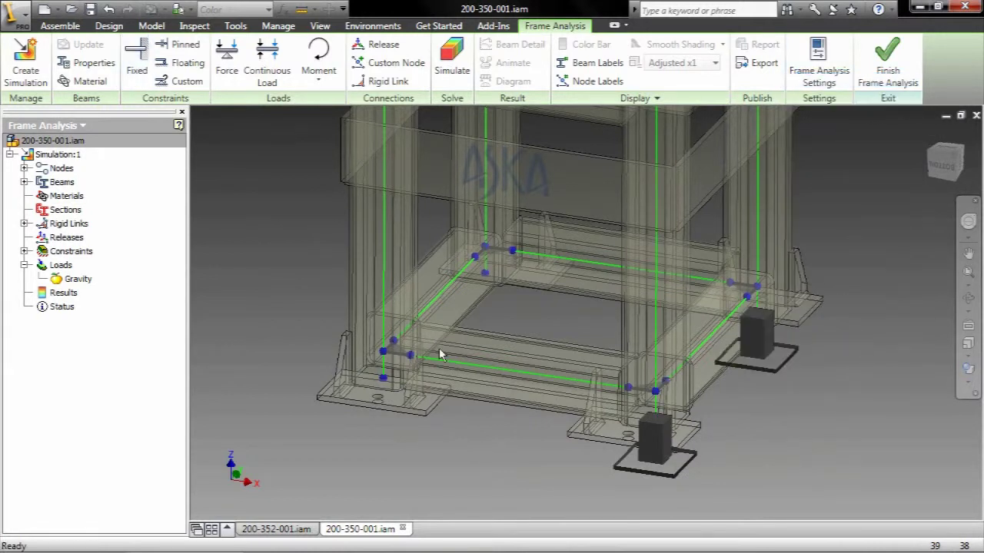
pyautogui.rightClick(308, 291)
pyautogui.click(323, 228)
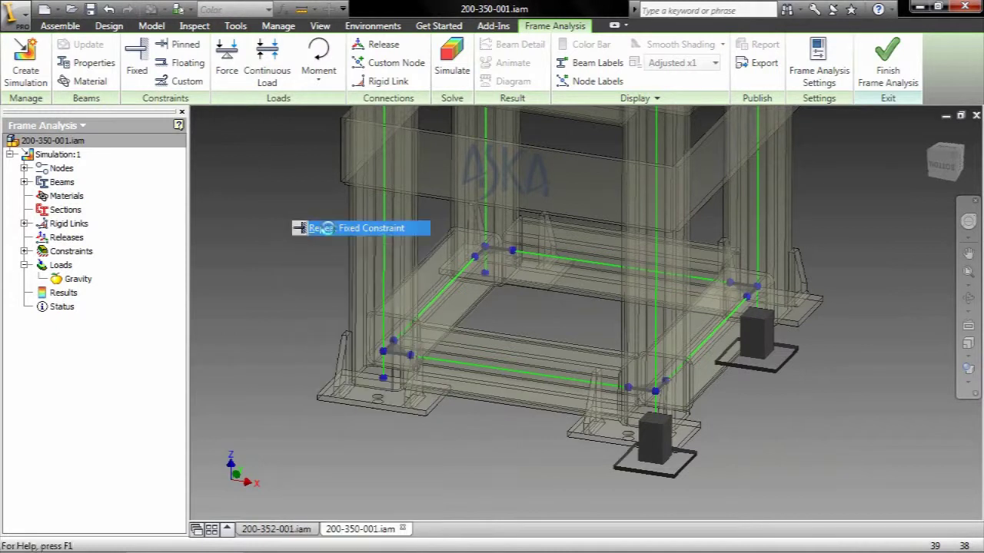
pyautogui.click(485, 274)
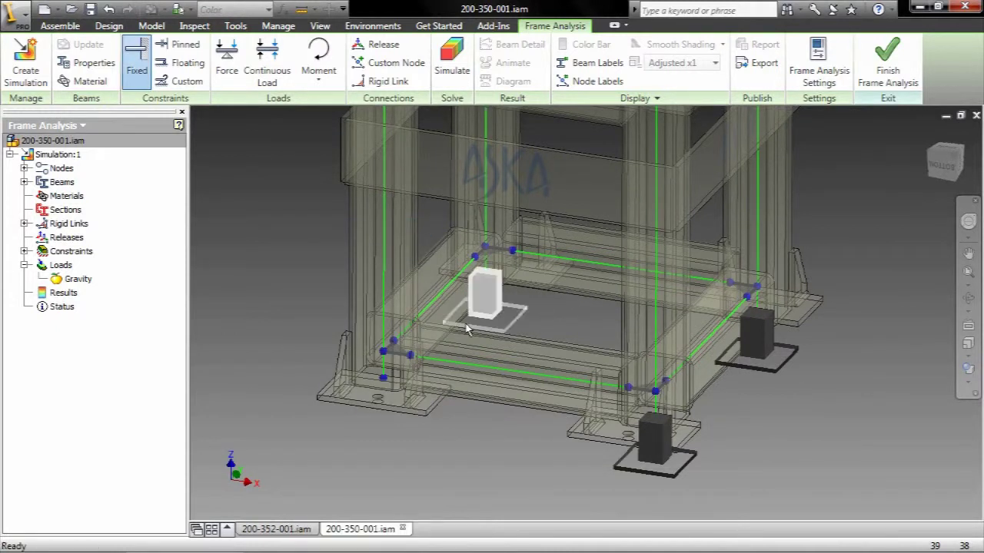
pyautogui.rightClick(236, 248)
pyautogui.click(295, 228)
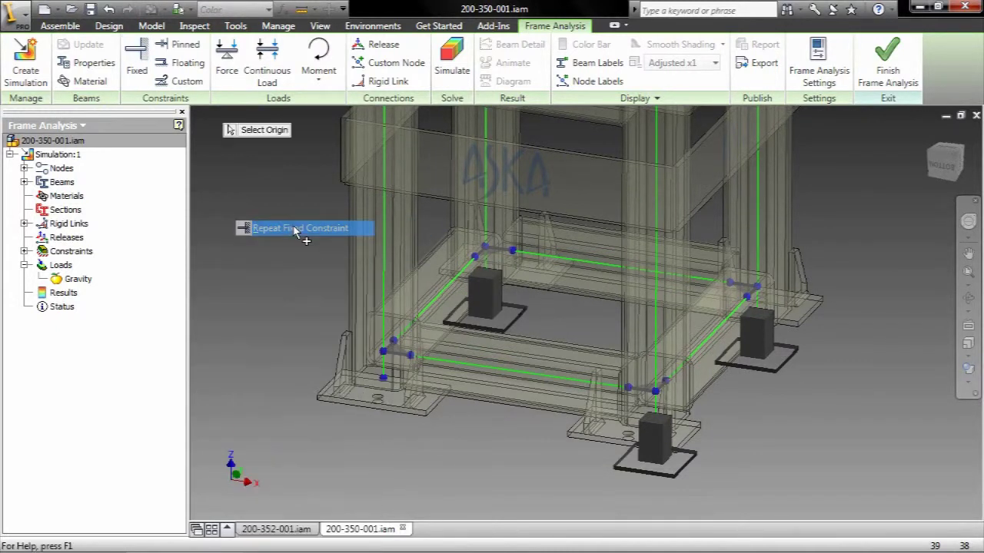
pyautogui.click(384, 379)
# Step: Add a continuous load of magnitude 572 to the lower end beam of the inclined frame, with an in-plane angle of 150 degrees
pyautogui.scroll(-5, 341, 444)
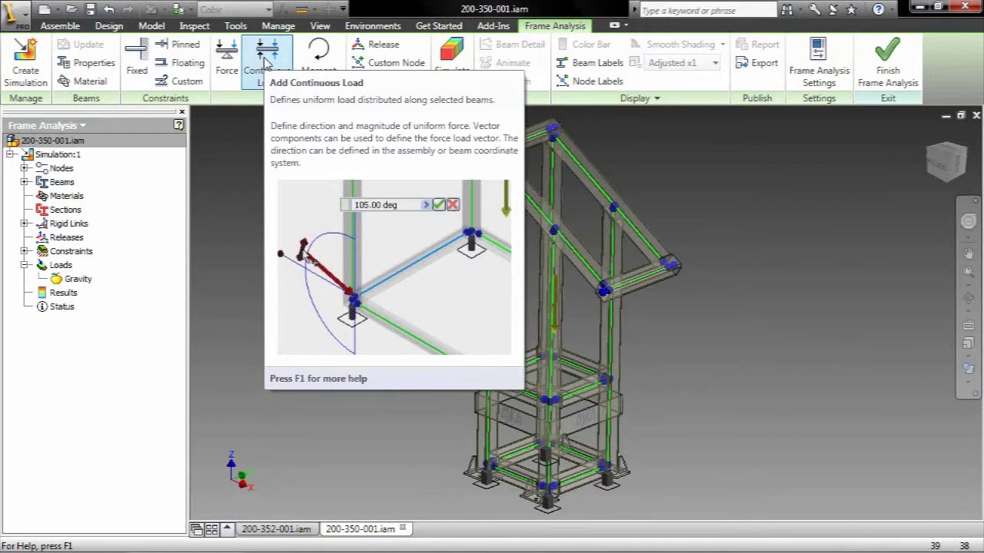
pyautogui.click(265, 60)
pyautogui.scroll(-2, 374, 299)
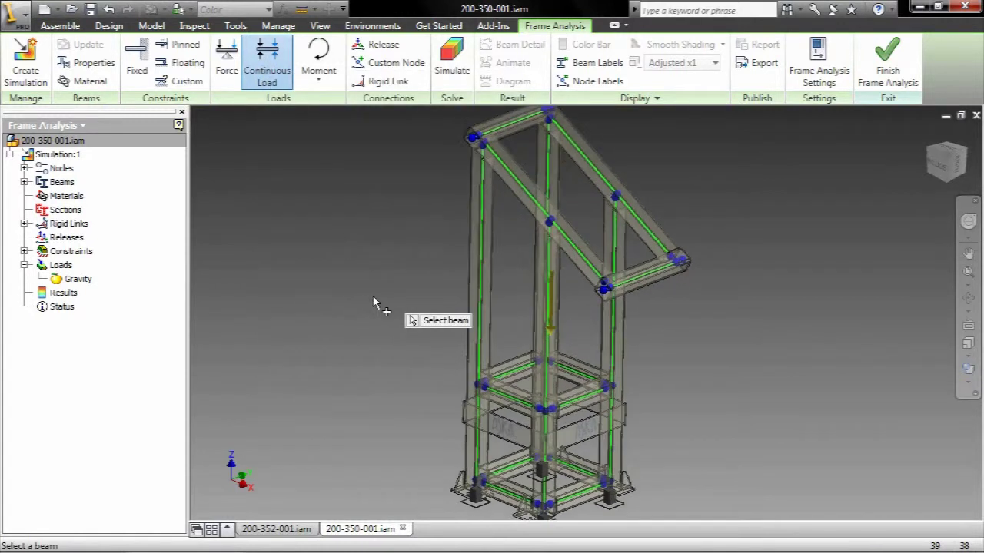
pyautogui.scroll(-3, 374, 302)
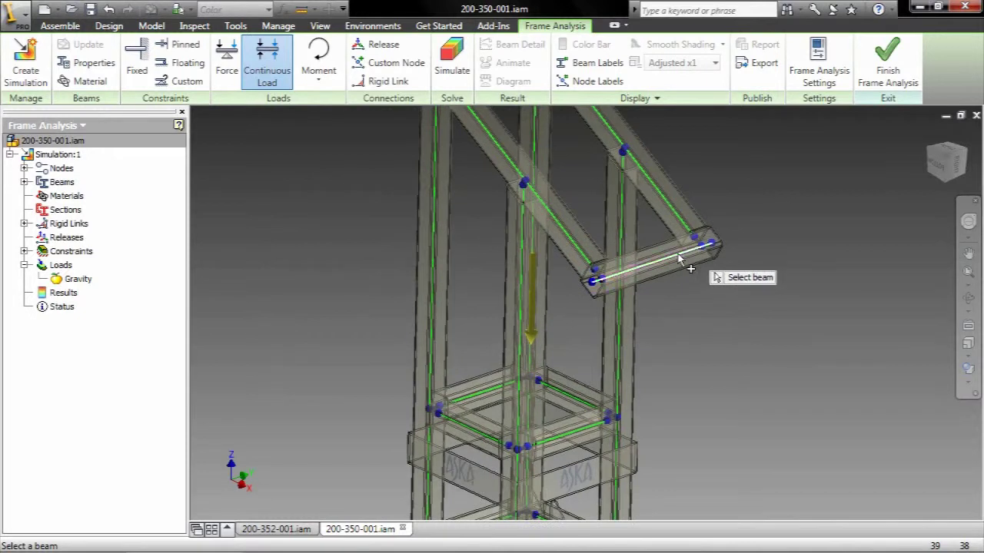
pyautogui.click(680, 260)
pyautogui.moveTo(612, 188); pyautogui.dragTo(814, 305)
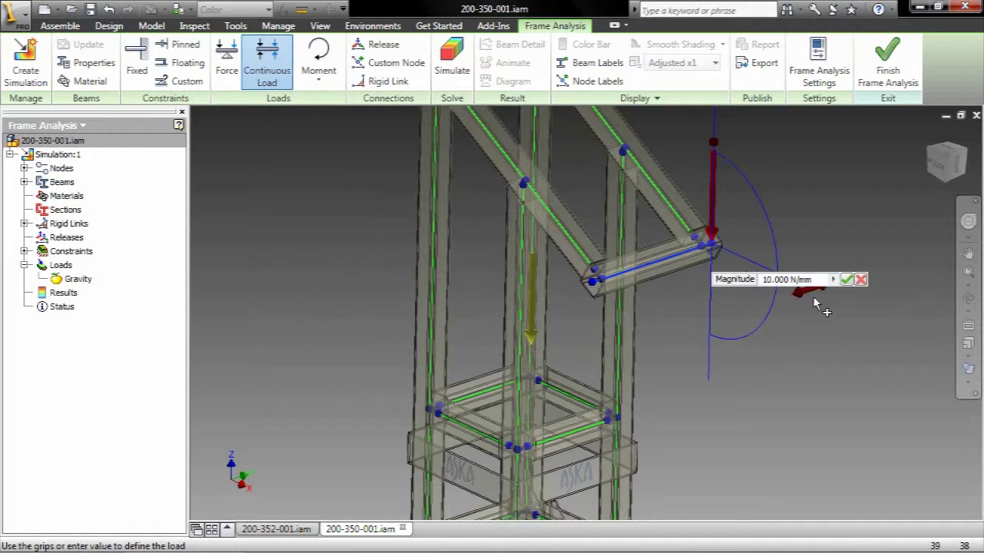
pyautogui.moveTo(814, 298)
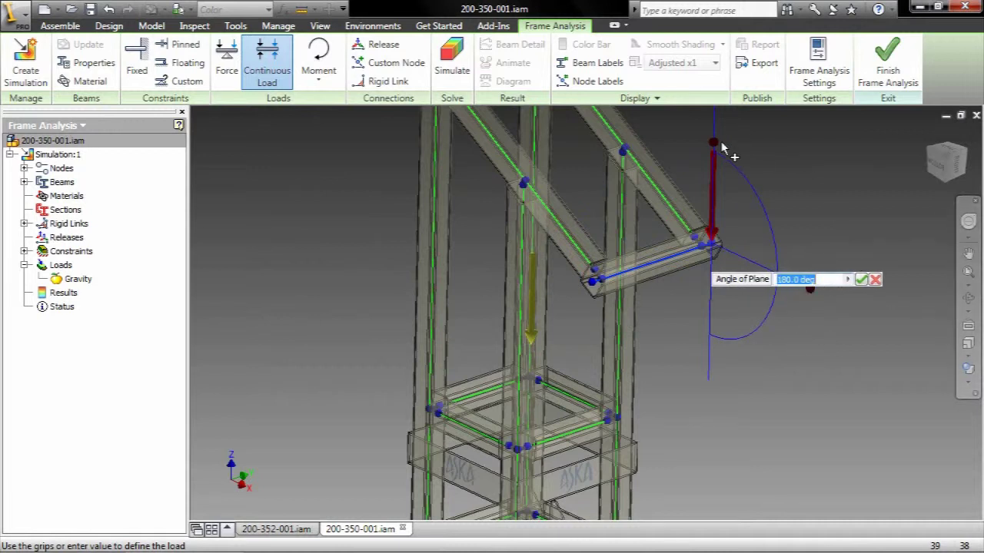
pyautogui.moveTo(717, 146)
pyautogui.moveTo(717, 146); pyautogui.dragTo(751, 168)
pyautogui.moveTo(750, 175)
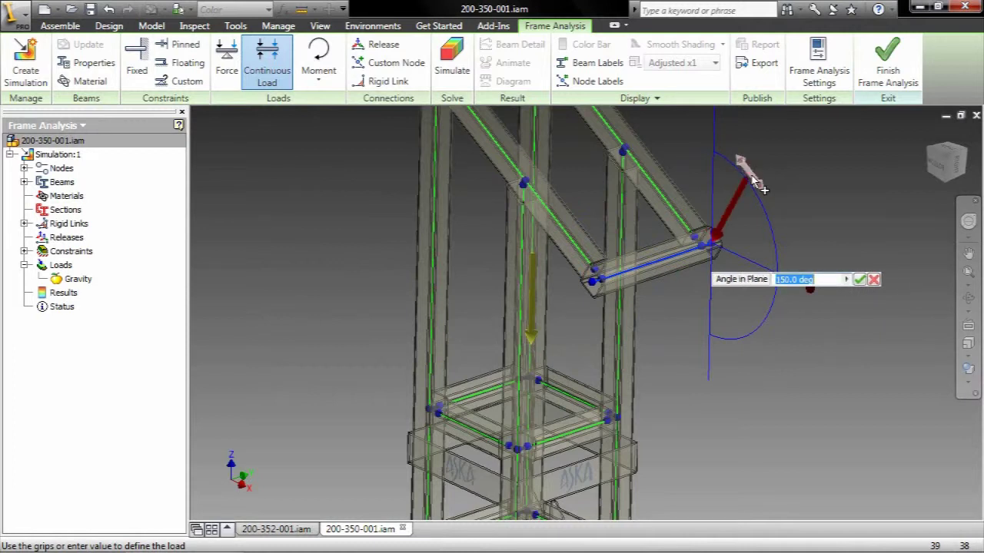
pyautogui.moveTo(733, 219)
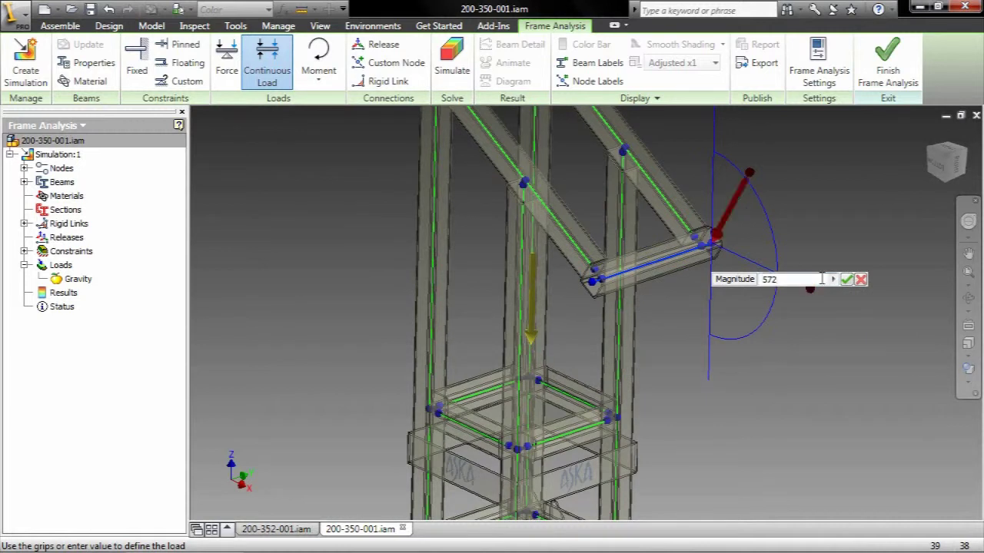
pyautogui.click(846, 280)
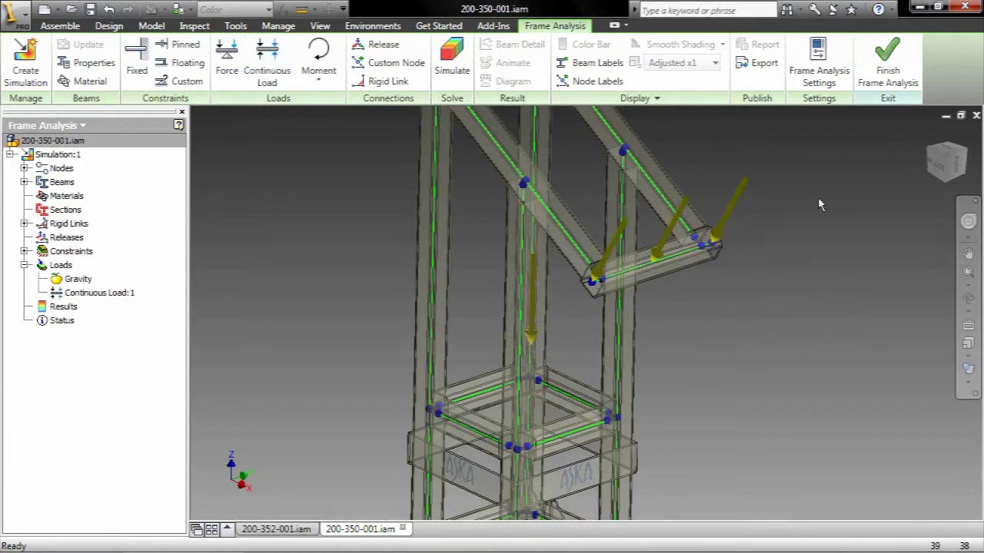
# Step: Run the simulation and show the displacement results at the Actual deformation scale
pyautogui.press('F6')
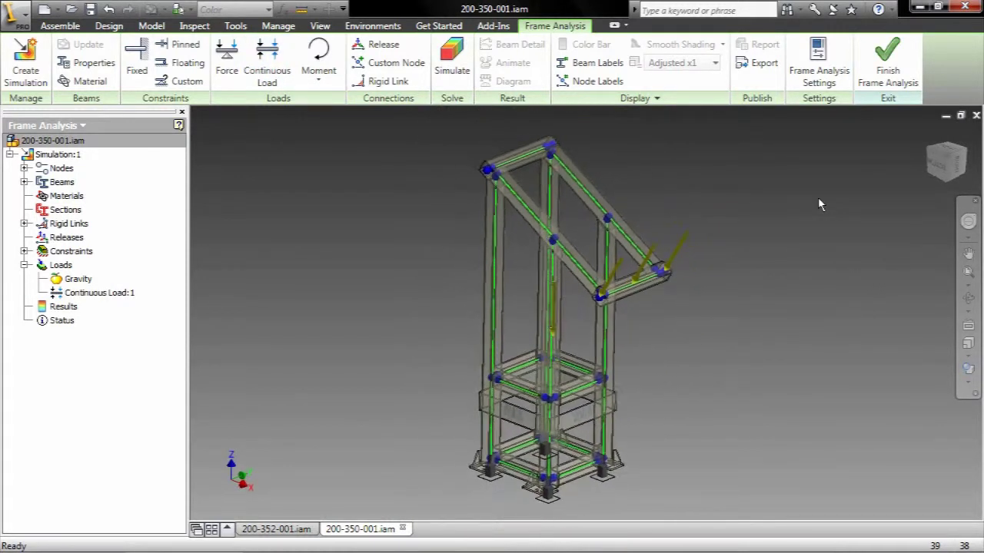
pyautogui.click(449, 65)
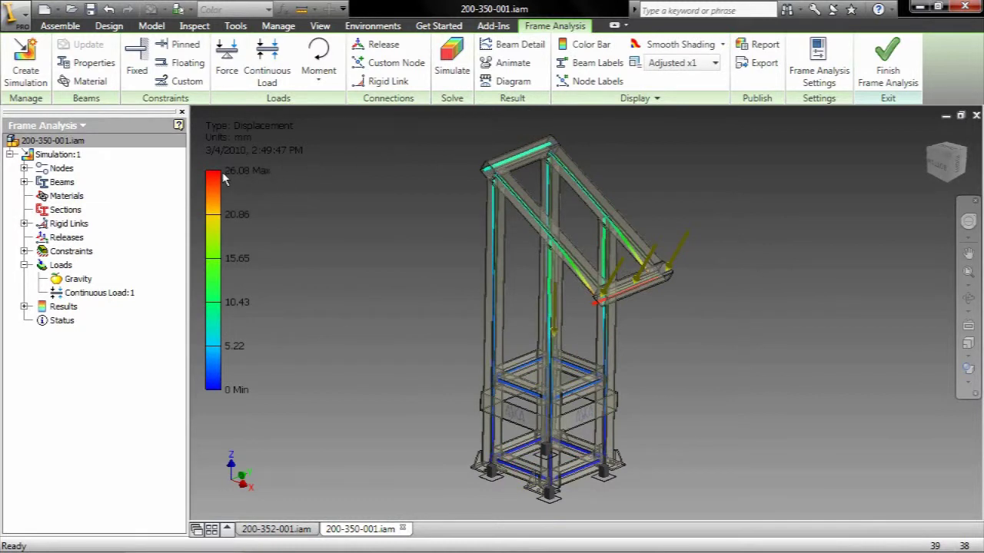
pyautogui.click(715, 63)
pyautogui.click(667, 98)
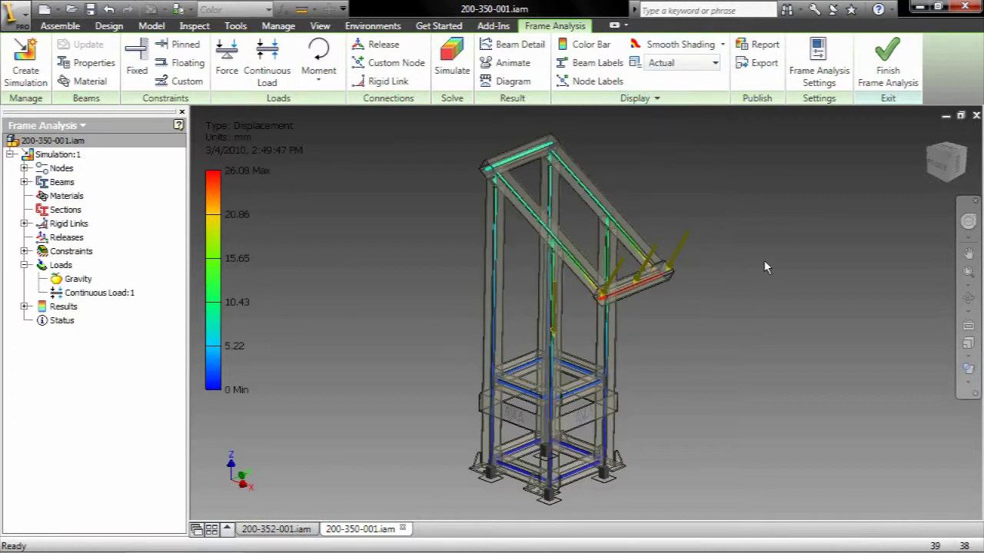
# Step: Play the displacement animation at normal speed with 10 steps, viewing the loaded end beam up close
pyautogui.scroll(4, 781, 259)
pyautogui.scroll(5, 786, 261)
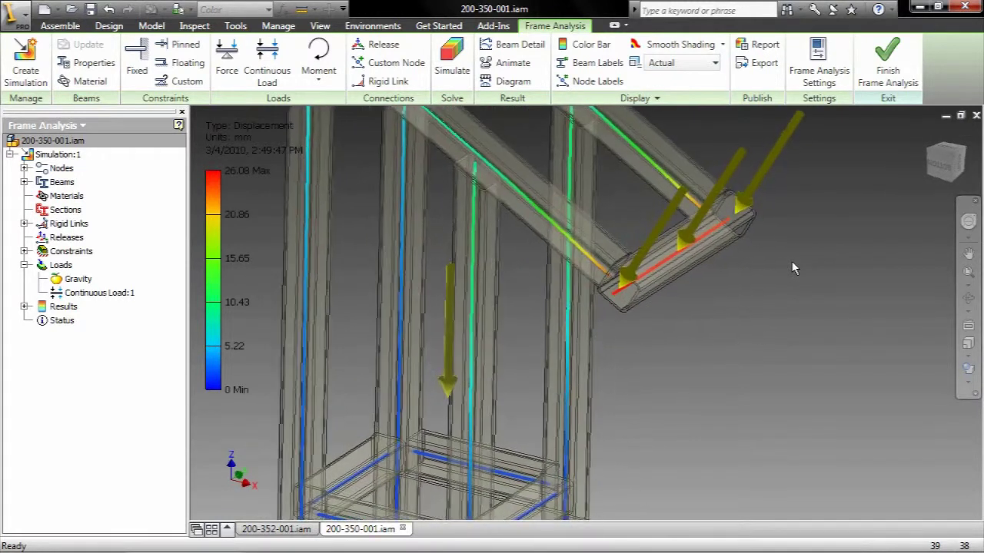
pyautogui.click(492, 69)
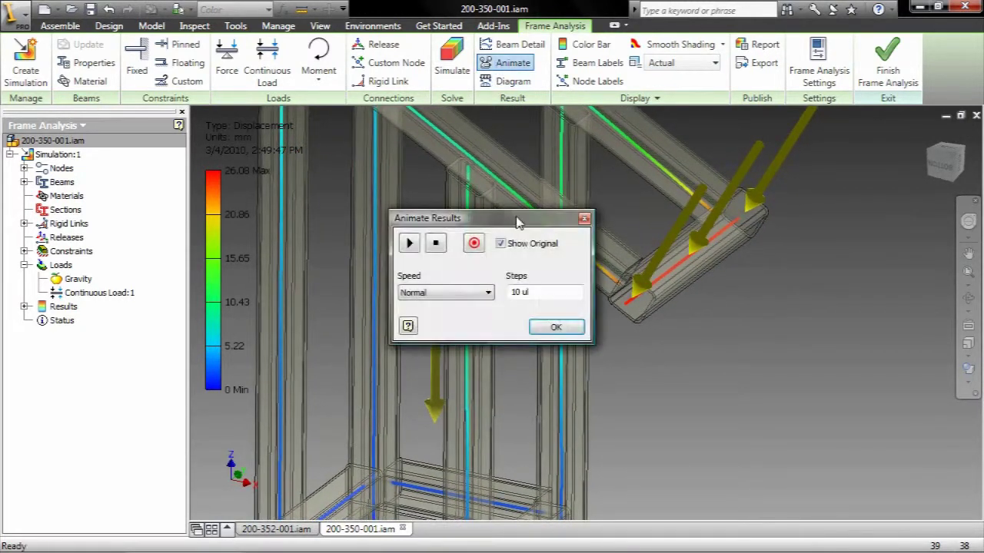
pyautogui.moveTo(519, 218); pyautogui.dragTo(234, 384)
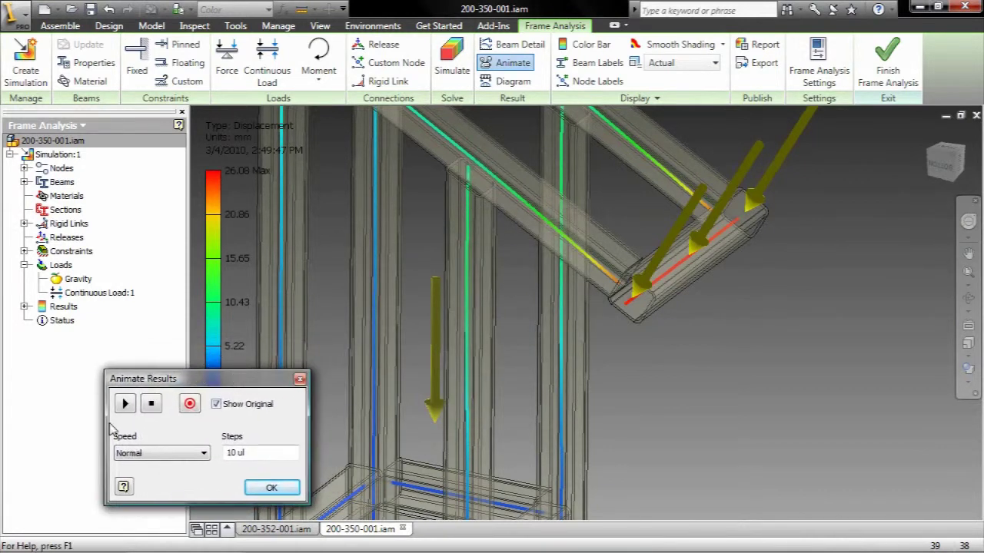
pyautogui.click(124, 405)
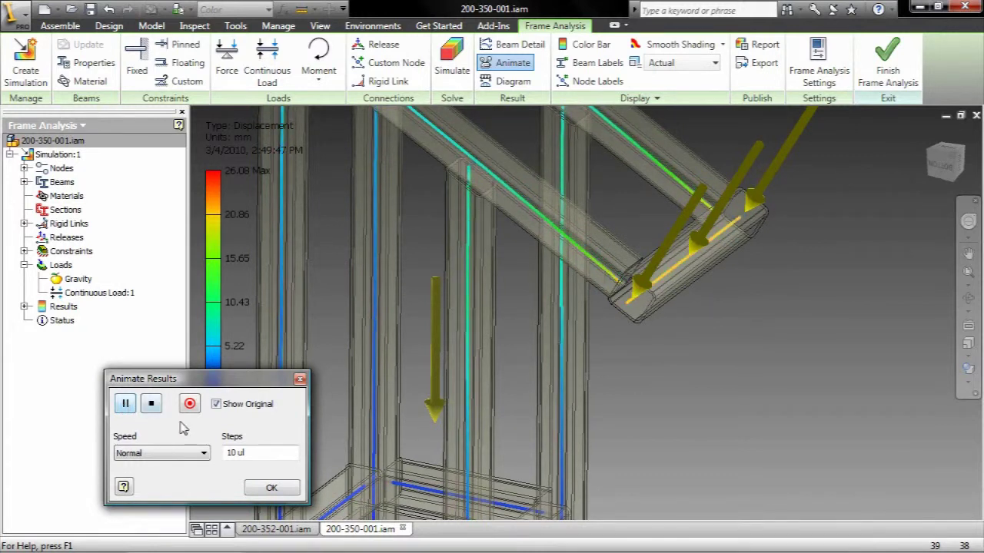
# Step: Close the displacement animation and display the Smax normal stress results, viewing the inclined frame's loaded end up close
pyautogui.click(279, 484)
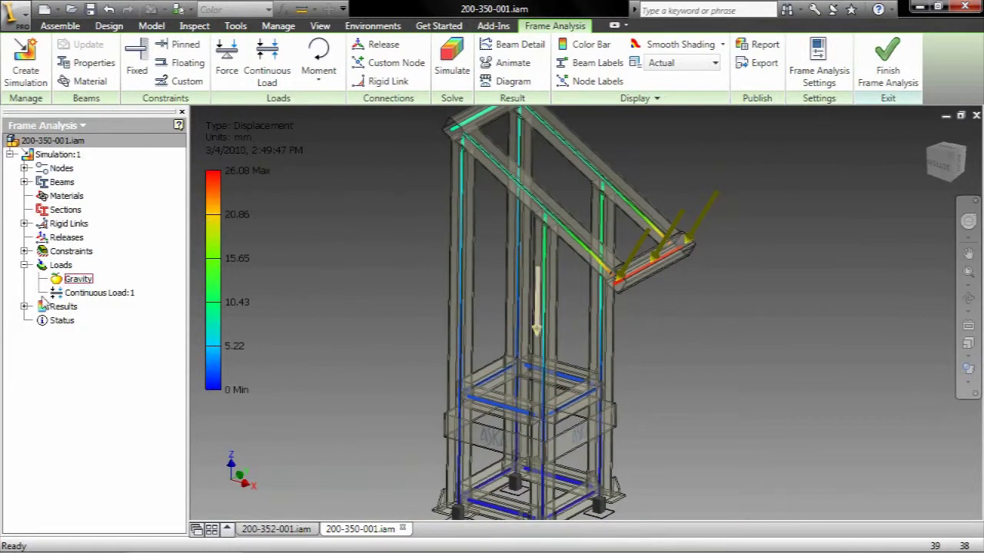
pyautogui.click(25, 307)
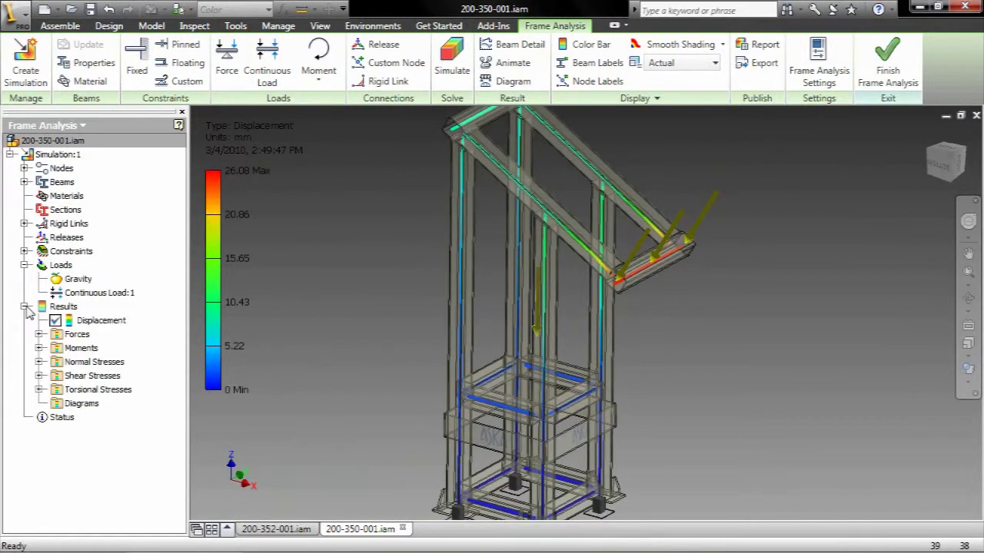
pyautogui.click(39, 362)
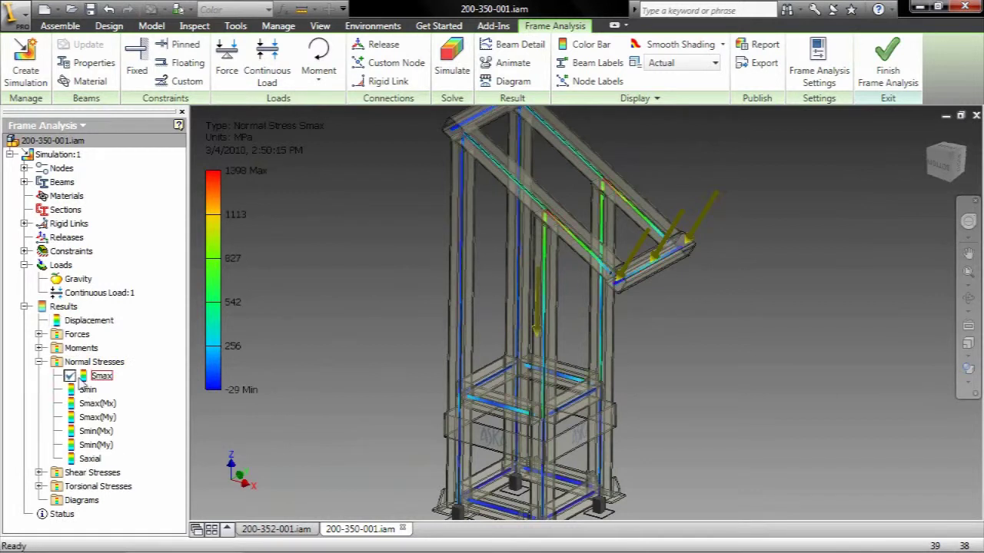
pyautogui.scroll(5, 279, 380)
pyautogui.scroll(3, 279, 379)
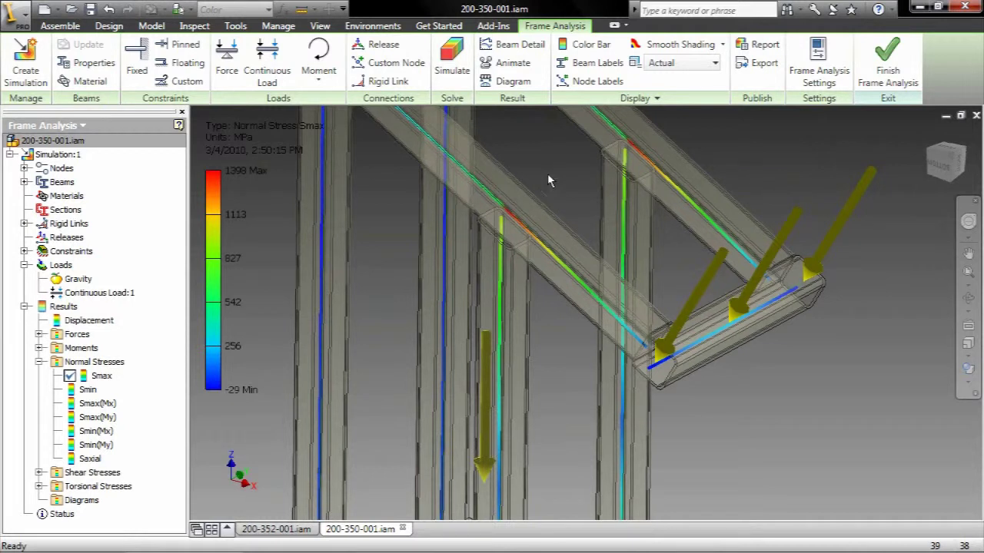
# Step: Create a diagram of Maximum Smax, Bending Smax(Mx), Bending Smax(My), Tx and Ty for an inclined side beam and its adjoining column
pyautogui.click(513, 81)
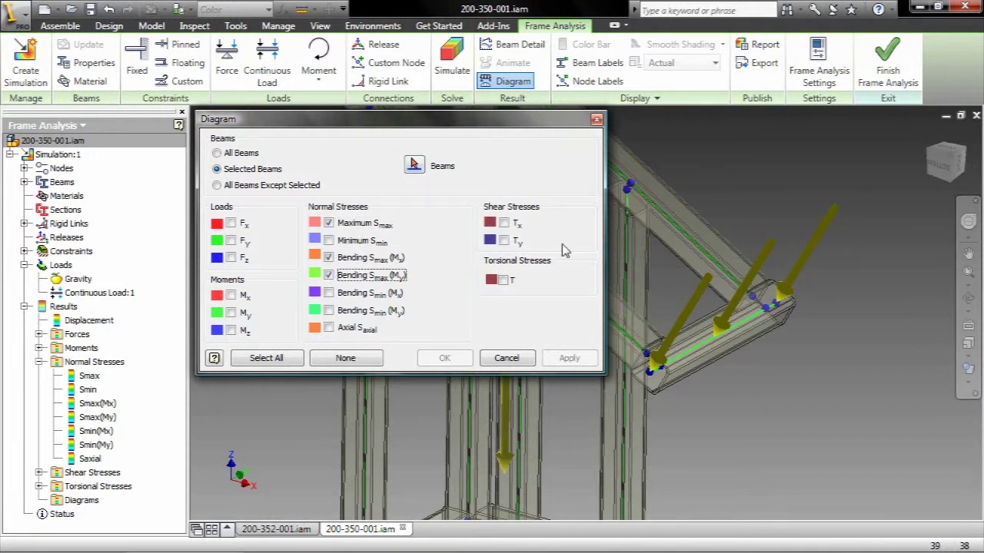
pyautogui.click(504, 241)
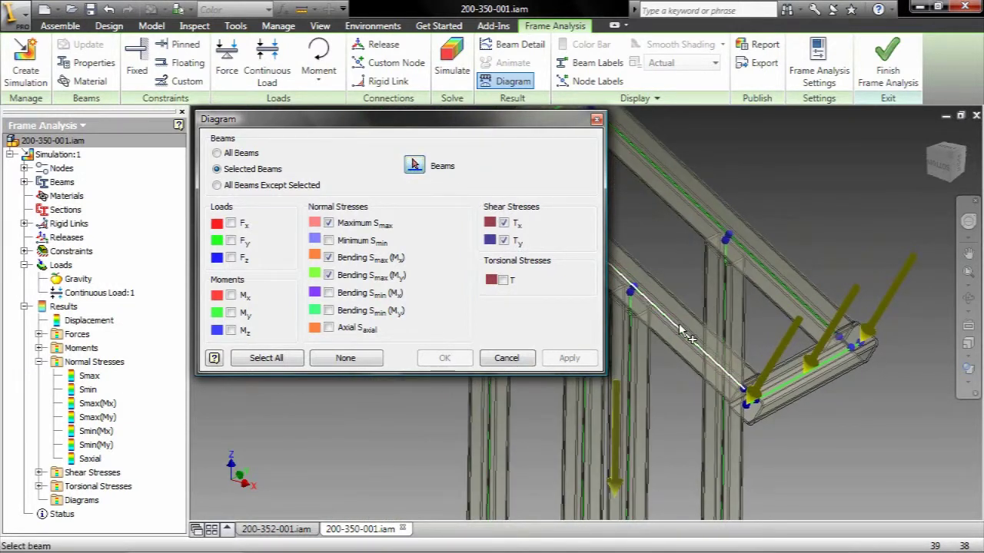
pyautogui.click(680, 329)
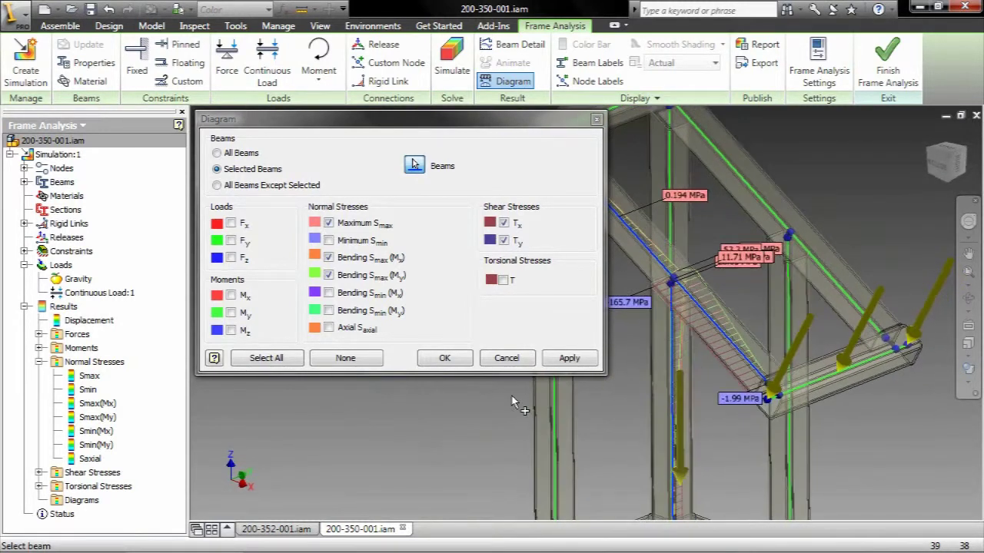
pyautogui.click(569, 358)
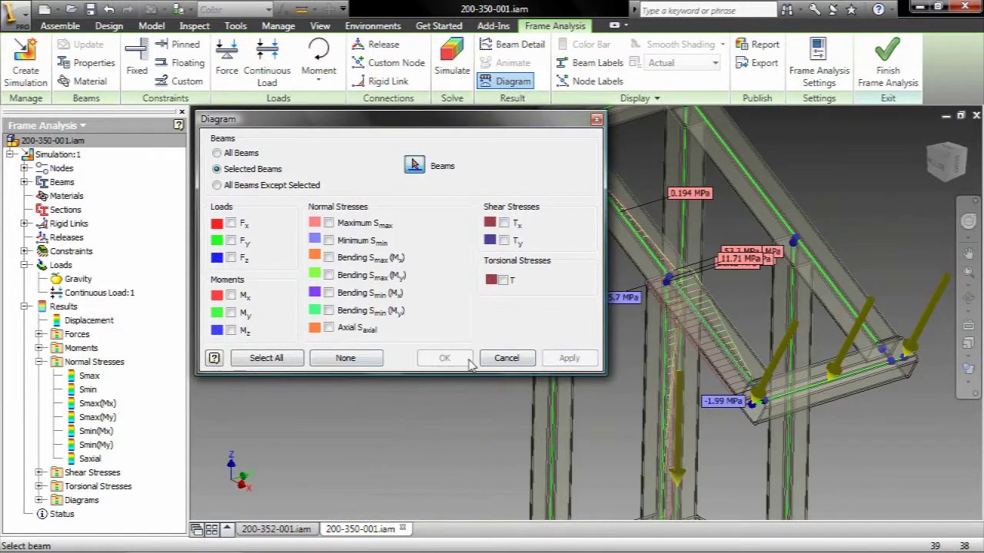
pyautogui.click(507, 358)
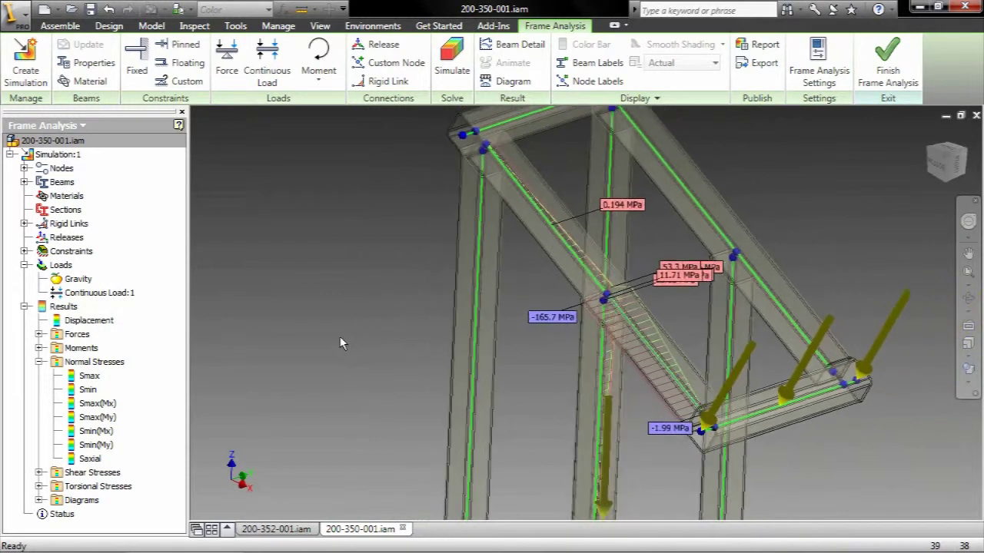
# Step: Display the displacement results and suppress Diagram:1
pyautogui.doubleClick(71, 326)
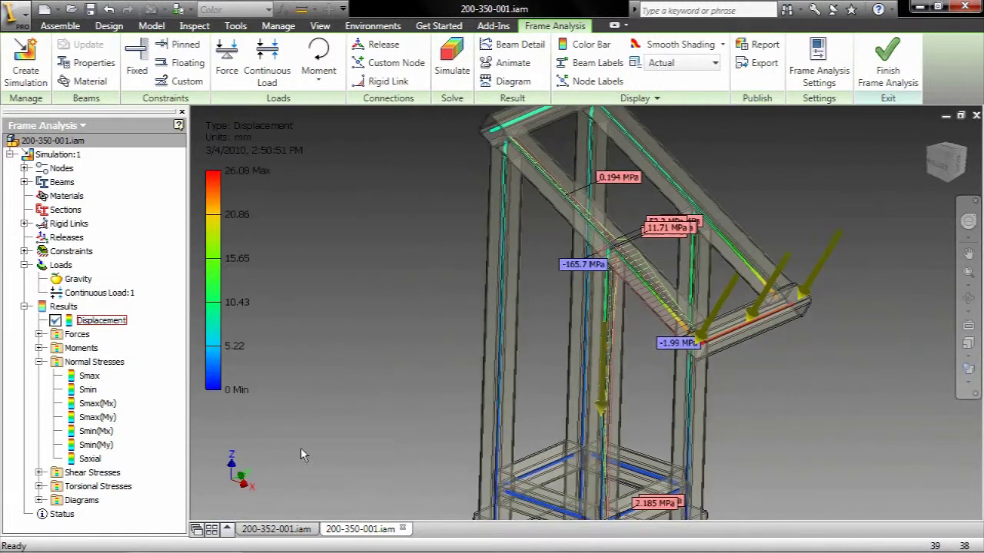
pyautogui.doubleClick(66, 501)
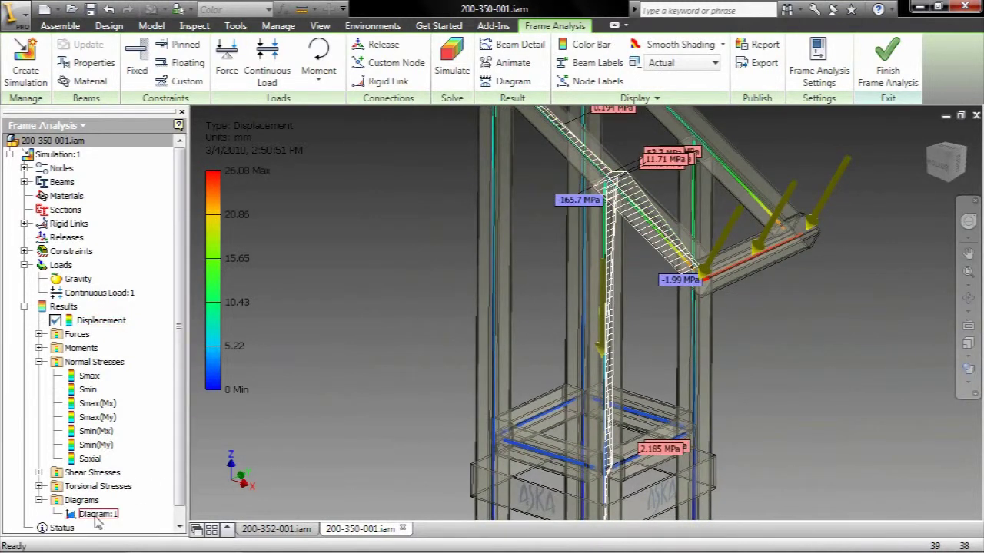
pyautogui.rightClick(97, 520)
pyautogui.click(134, 439)
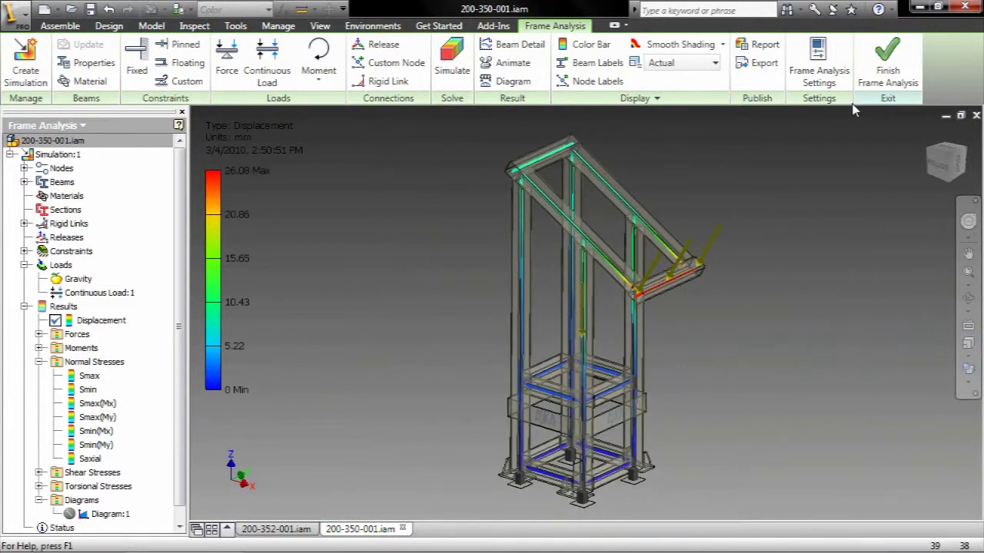
# Step: Finish the frame analysis and make the skeleton part 200-370:1 visible in the assembly
pyautogui.click(885, 67)
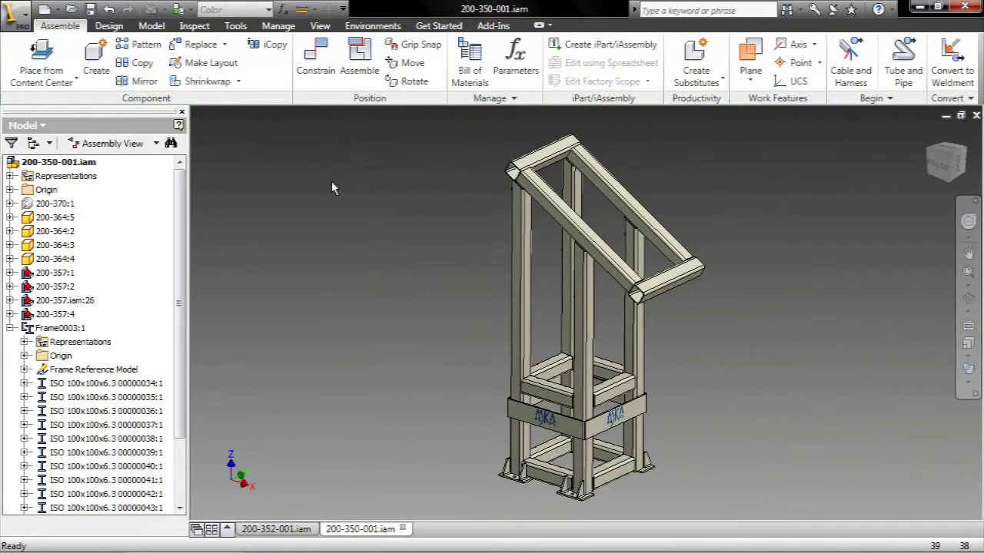
pyautogui.click(108, 25)
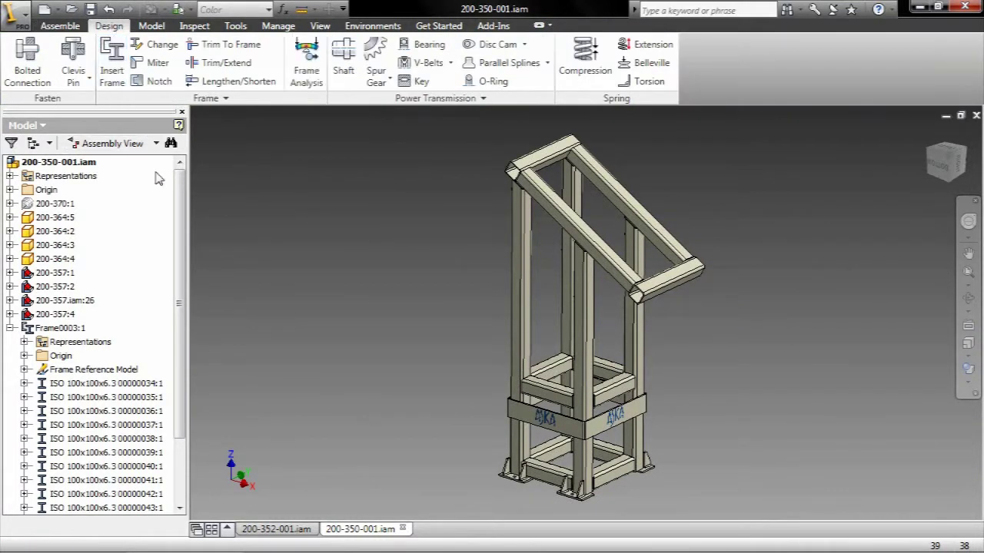
pyautogui.click(61, 204)
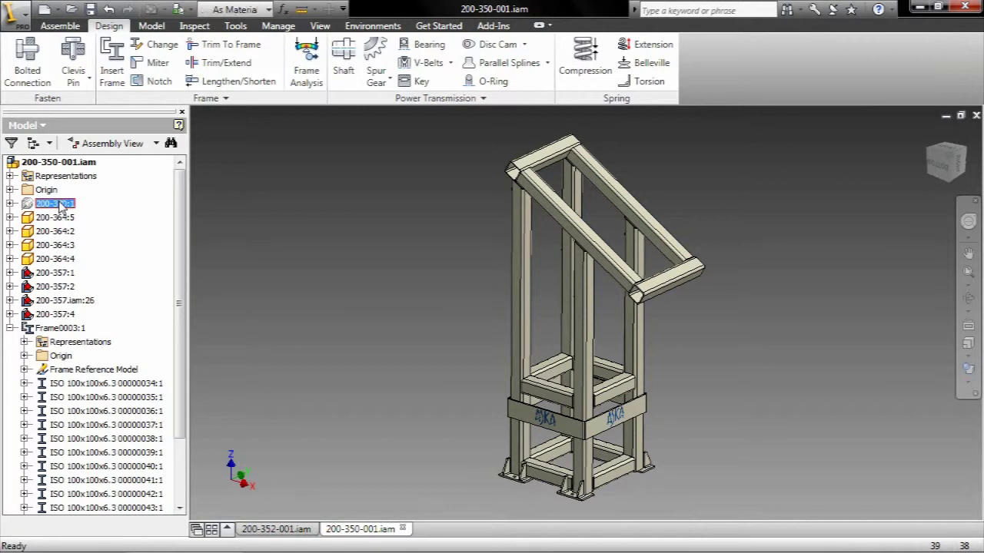
pyautogui.rightClick(60, 203)
pyautogui.click(115, 359)
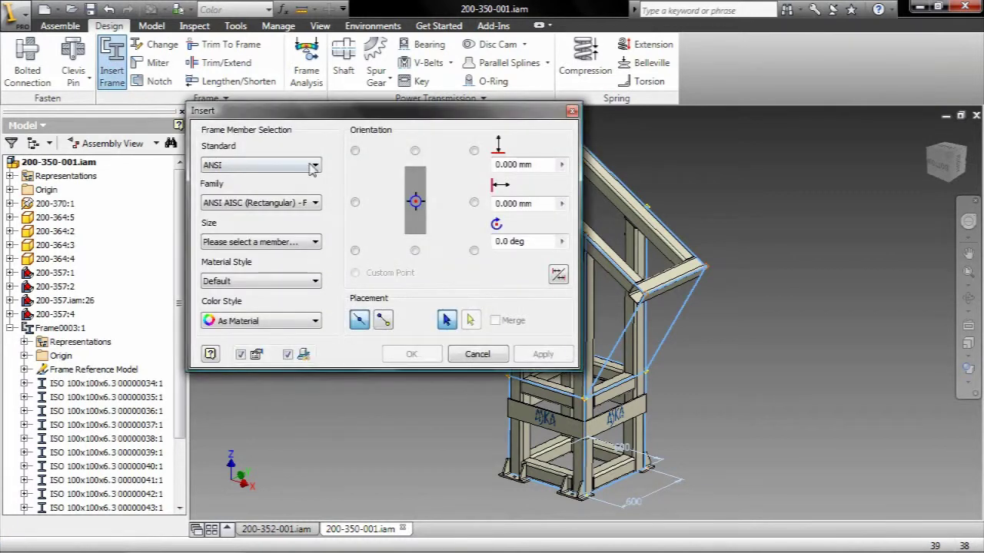
# Step: Set the new frame member to the ISO standard, ISO 4019 (Square) family and size 100x100x6.3
pyautogui.click(313, 166)
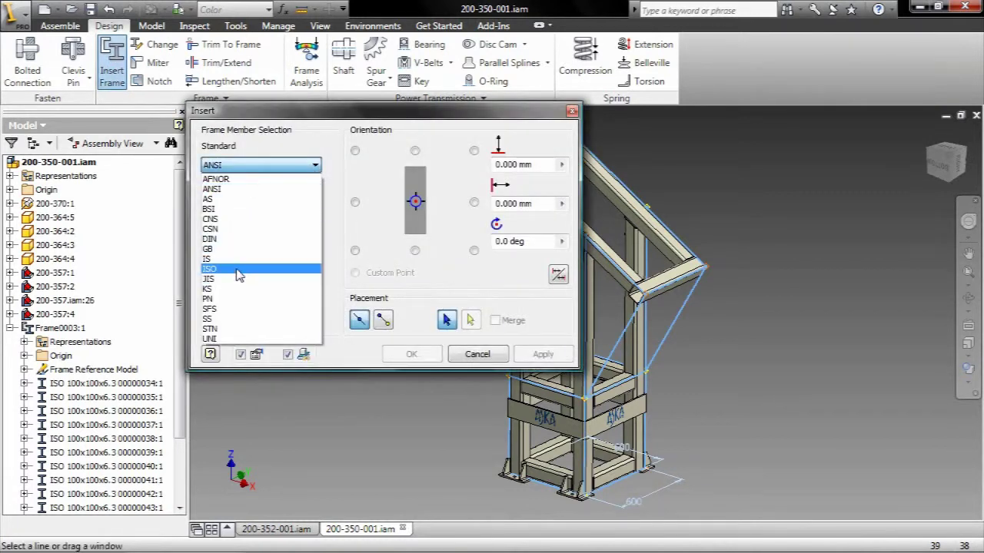
pyautogui.click(239, 271)
pyautogui.click(315, 203)
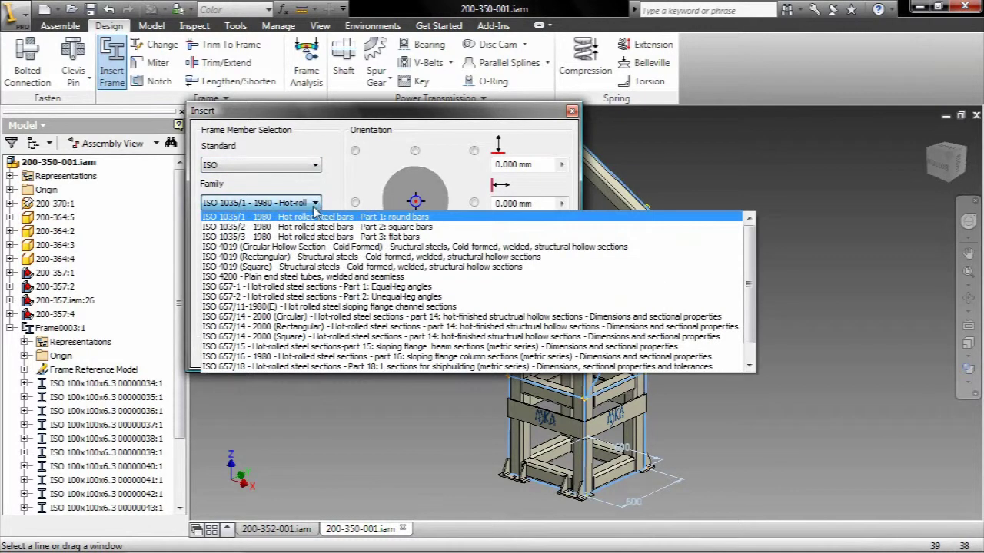
pyautogui.click(319, 266)
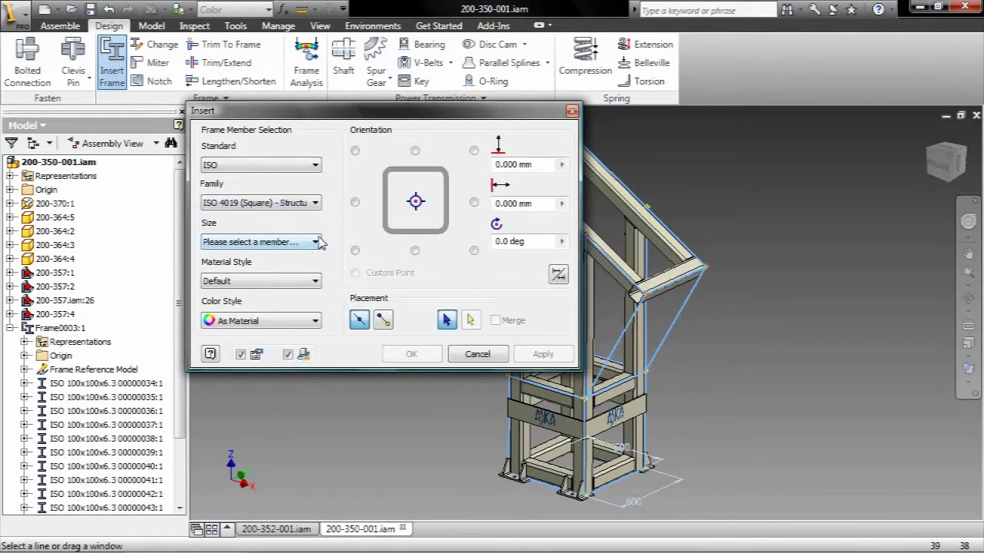
pyautogui.click(315, 243)
pyautogui.moveTo(317, 276); pyautogui.dragTo(316, 303)
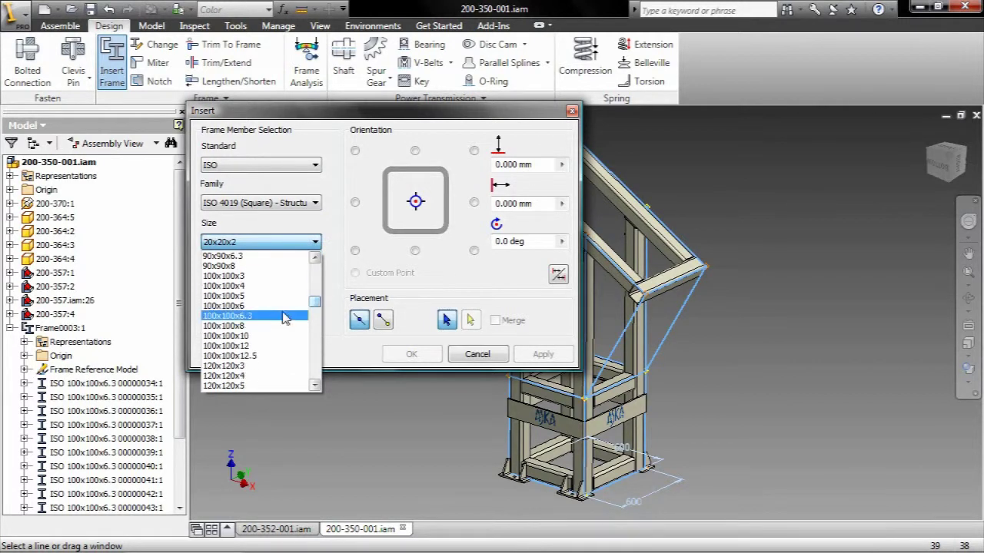
pyautogui.click(252, 316)
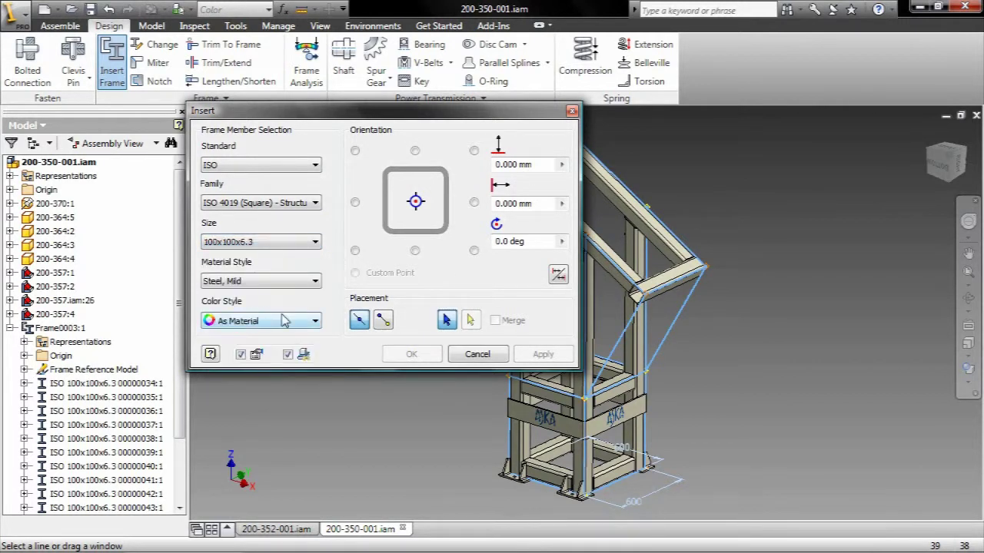
# Step: Set the new frame member's material style to Steel, High Strength Low Alloy
pyautogui.click(316, 282)
pyautogui.click(393, 298)
pyautogui.click(394, 299)
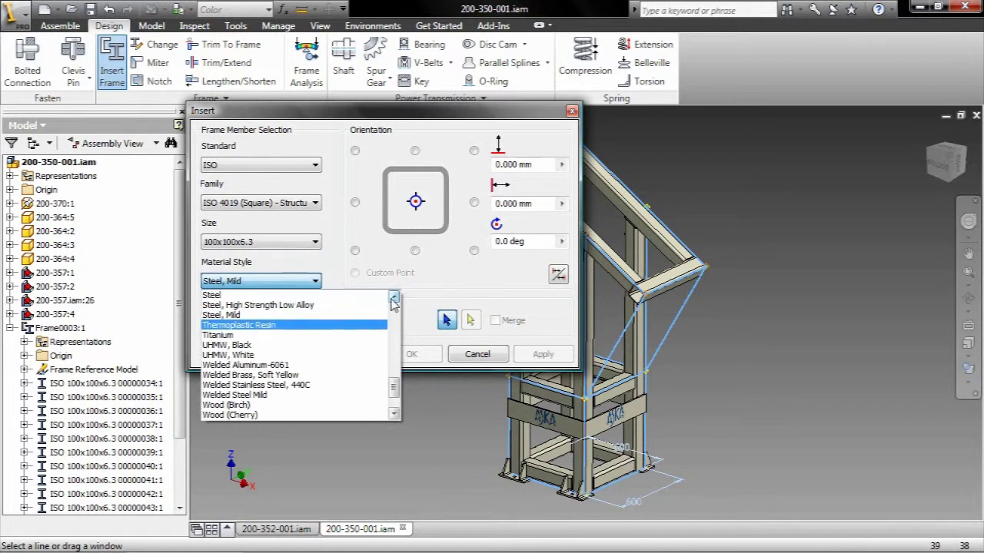
pyautogui.click(306, 306)
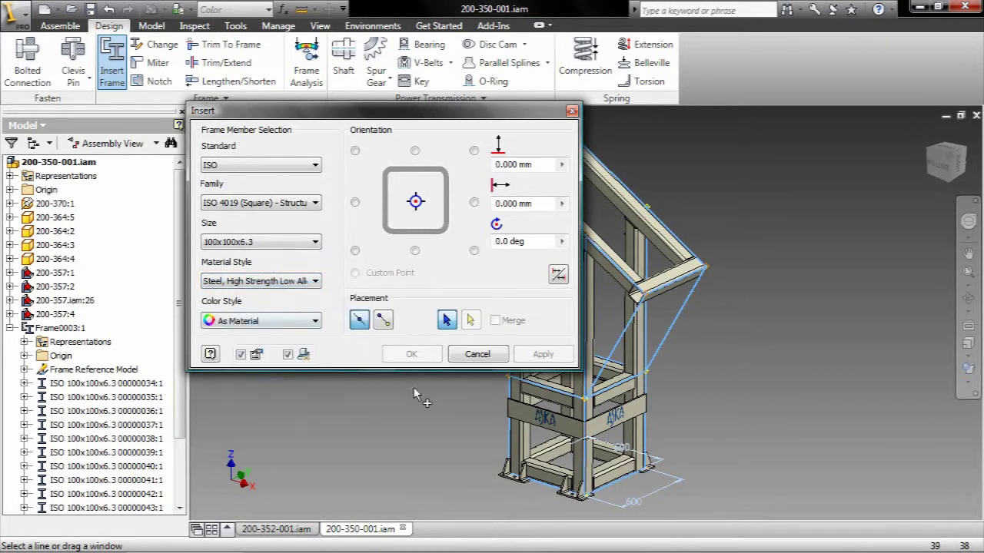
# Step: Insert a brace along one diagonal skeleton line beneath the loaded end beam, aligned by the profile's lower-right corner
pyautogui.scroll(5, 442, 414)
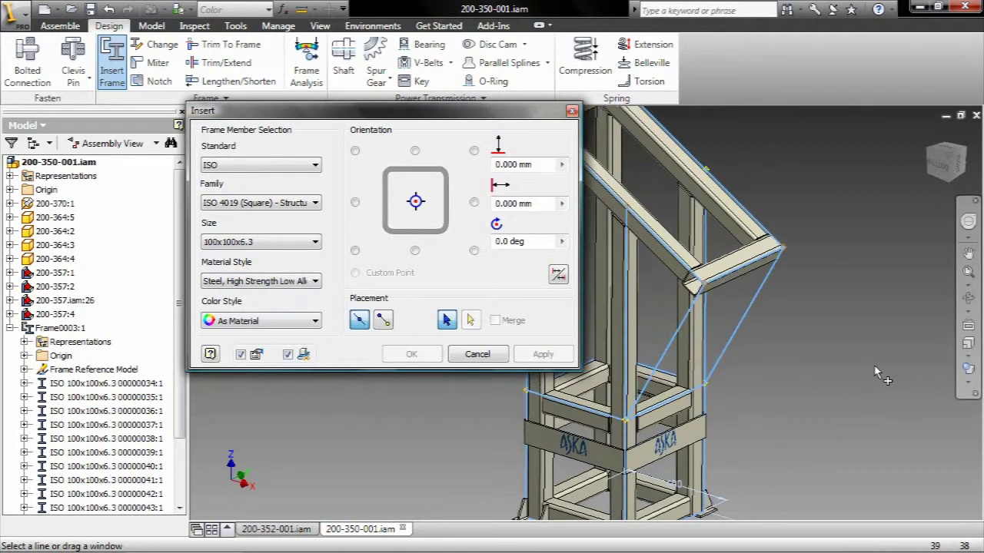
pyautogui.scroll(3, 873, 373)
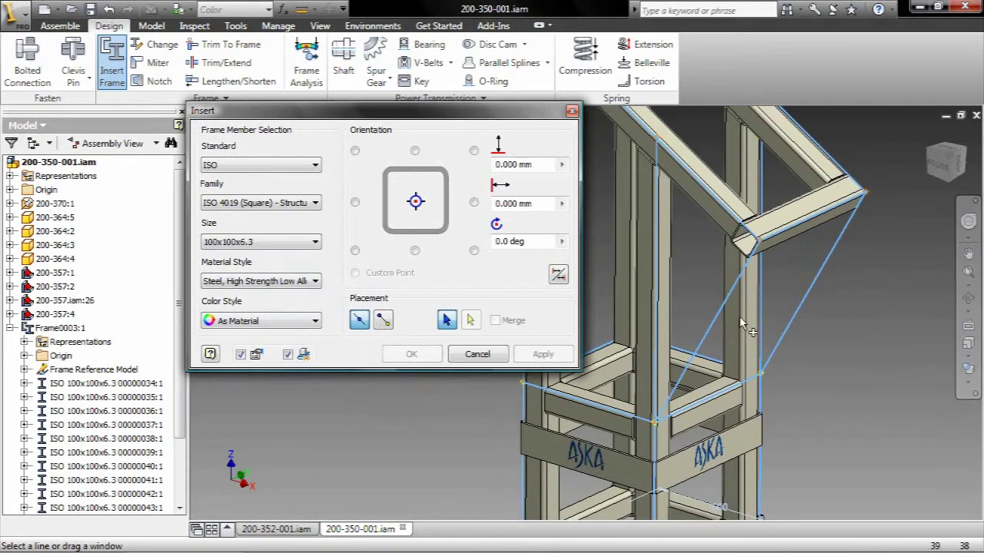
pyautogui.click(715, 329)
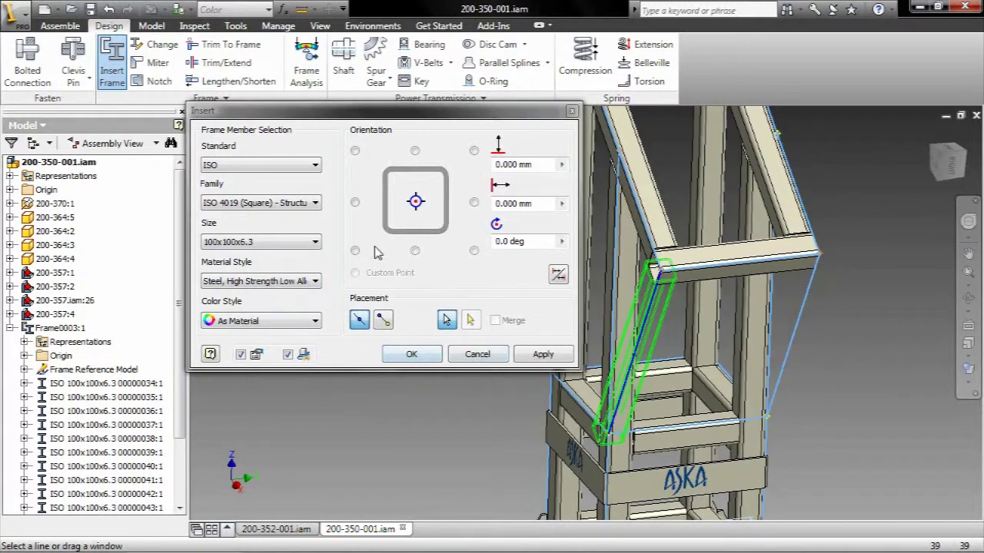
pyautogui.click(474, 250)
pyautogui.click(551, 357)
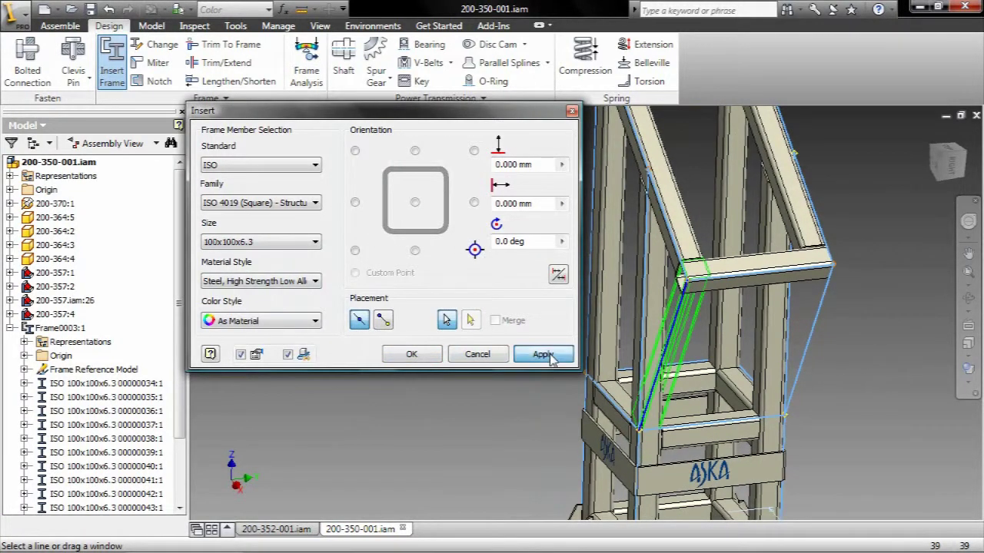
pyautogui.click(595, 385)
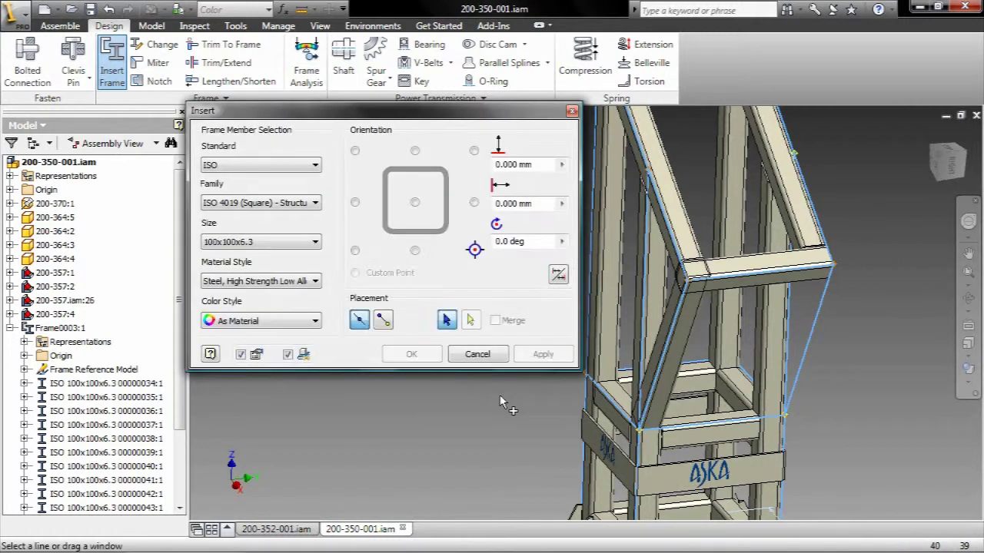
# Step: Insert a second brace along the opposite diagonal skeleton line, aligned by the profile's upper-right corner, and finish inserting members
pyautogui.click(819, 338)
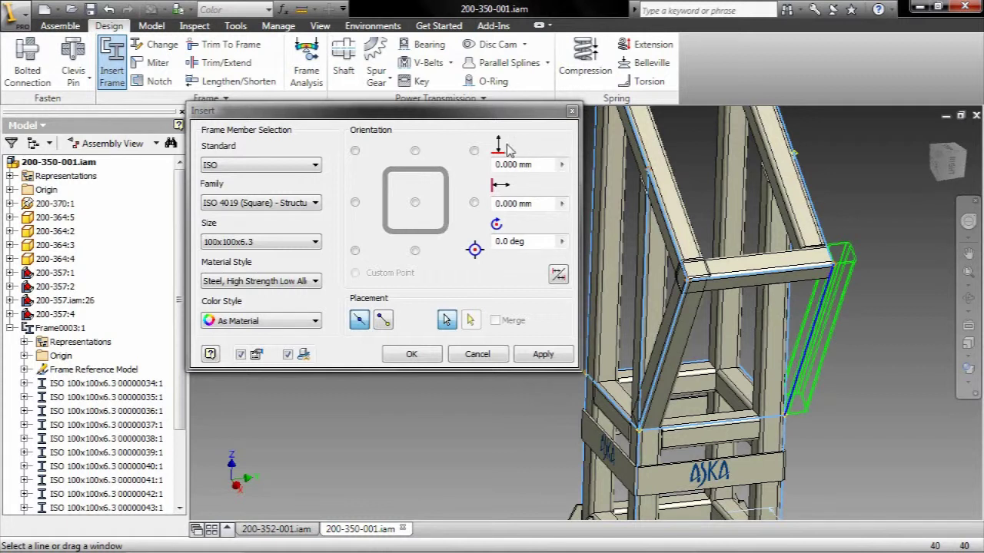
pyautogui.click(475, 150)
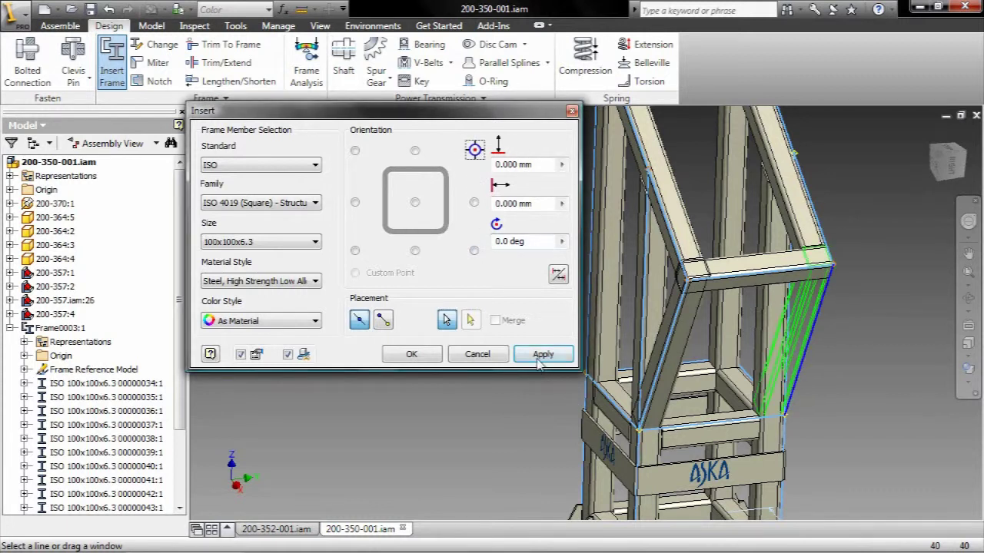
pyautogui.click(543, 354)
pyautogui.click(599, 385)
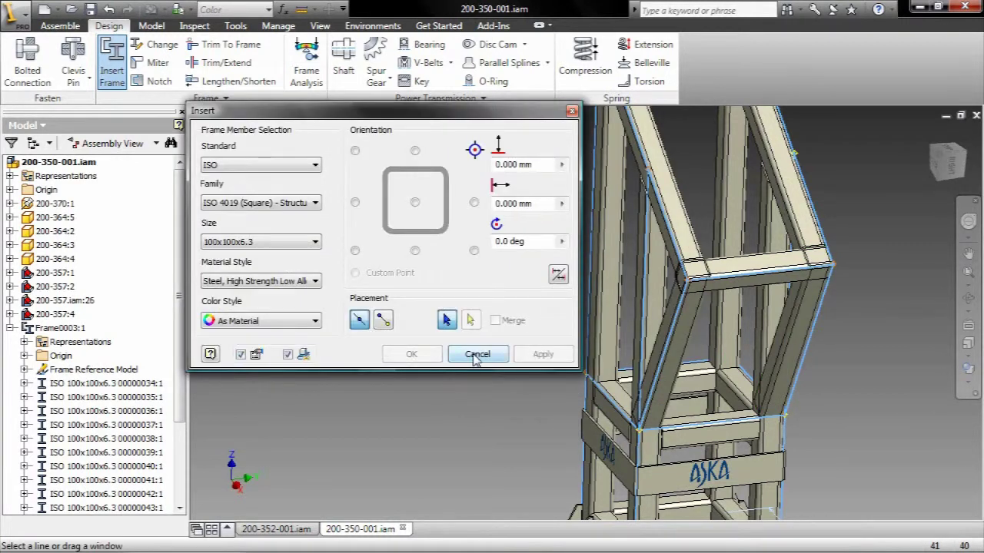
pyautogui.click(476, 355)
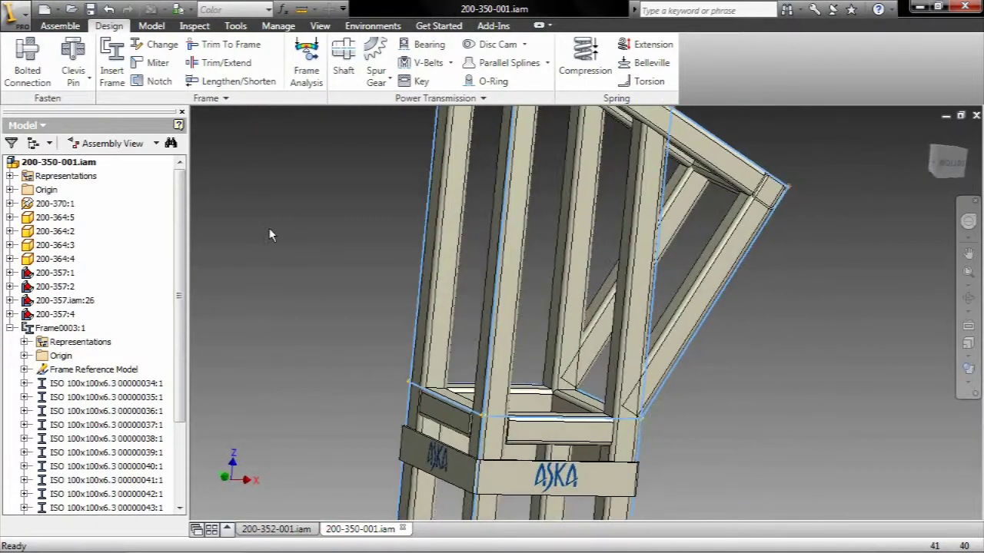
# Step: Hide the skeleton part 200-370:1
pyautogui.click(56, 204)
pyautogui.rightClick(55, 204)
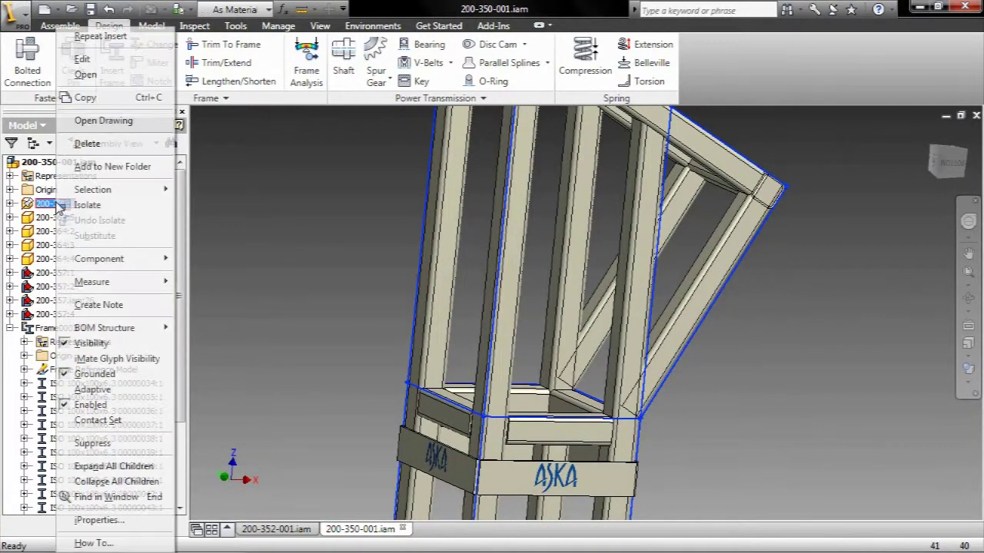
pyautogui.click(91, 343)
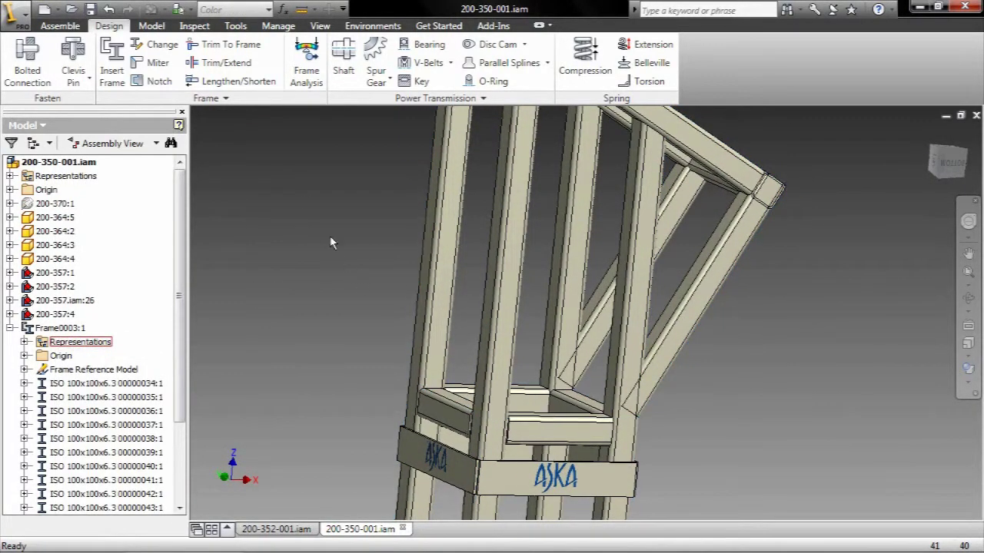
# Step: Trim the upper ends of both diagonal braces to the underside face of the loaded end beam with 0.000 mm offset
pyautogui.click(230, 66)
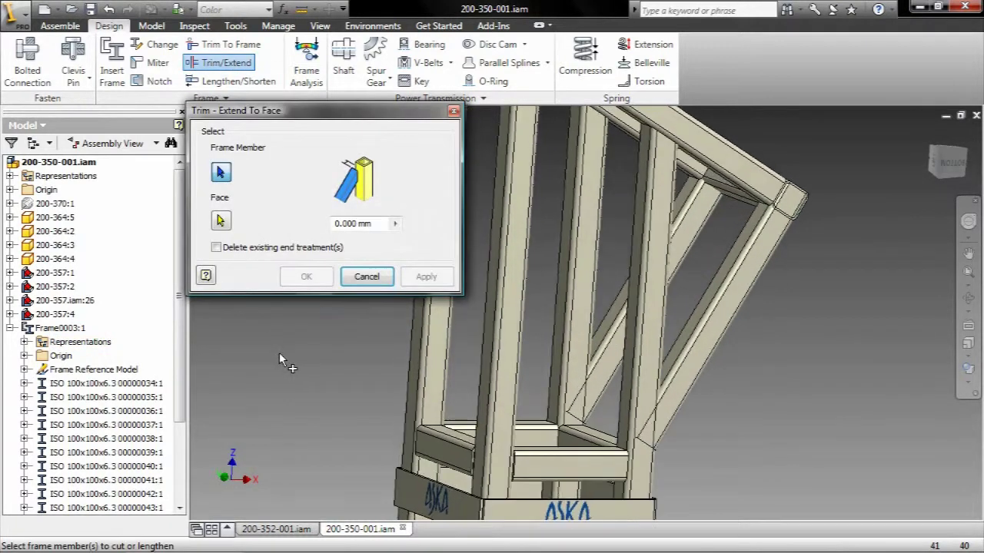
pyautogui.click(721, 375)
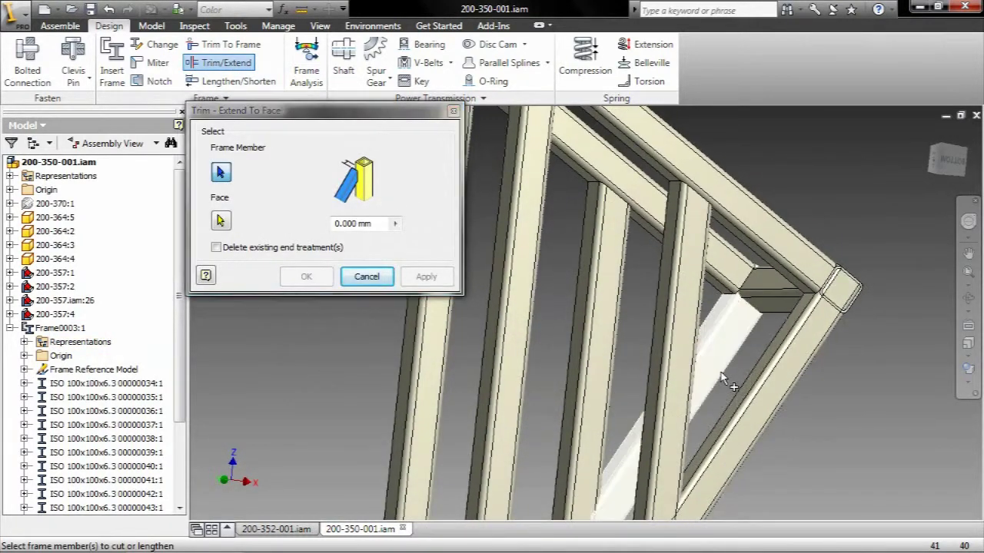
pyautogui.click(774, 388)
pyautogui.click(221, 220)
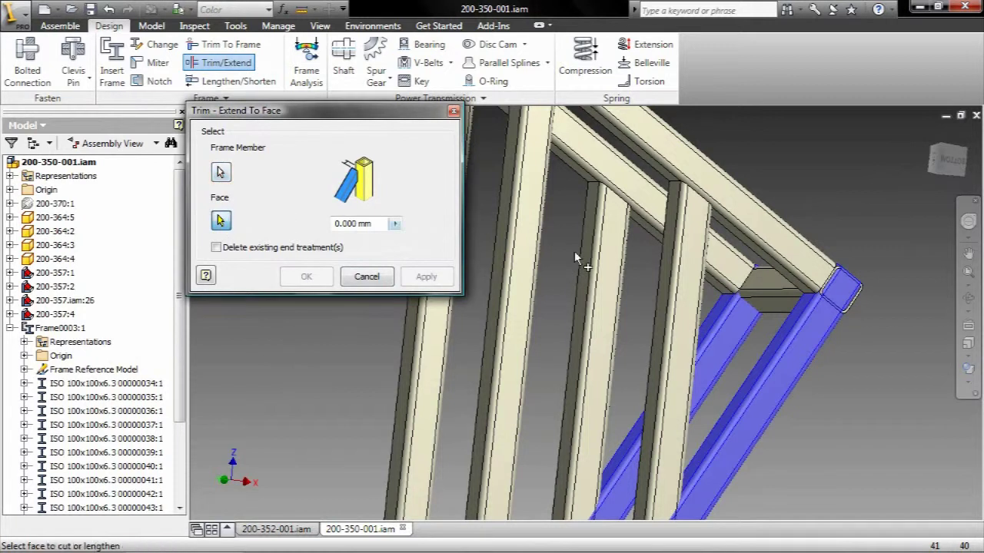
pyautogui.click(776, 308)
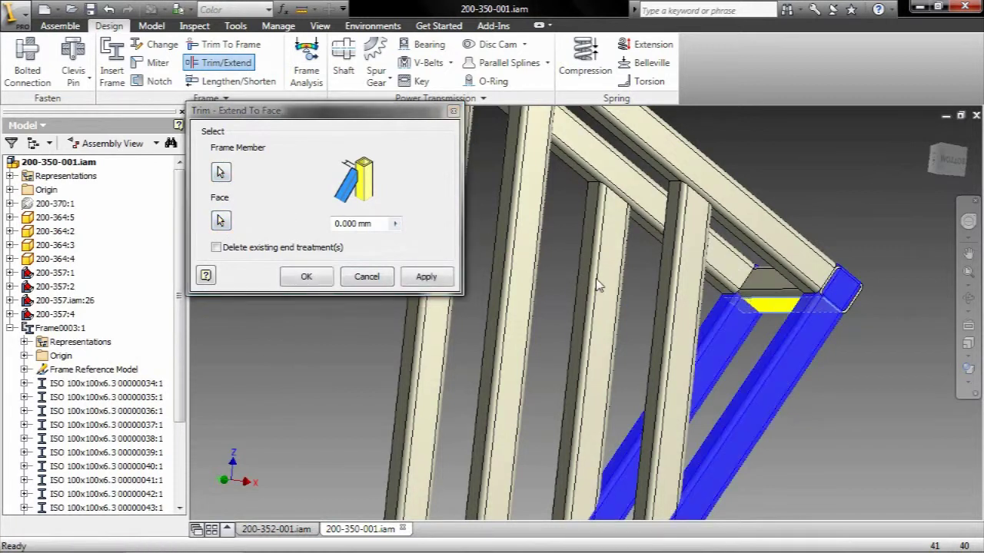
pyautogui.click(434, 283)
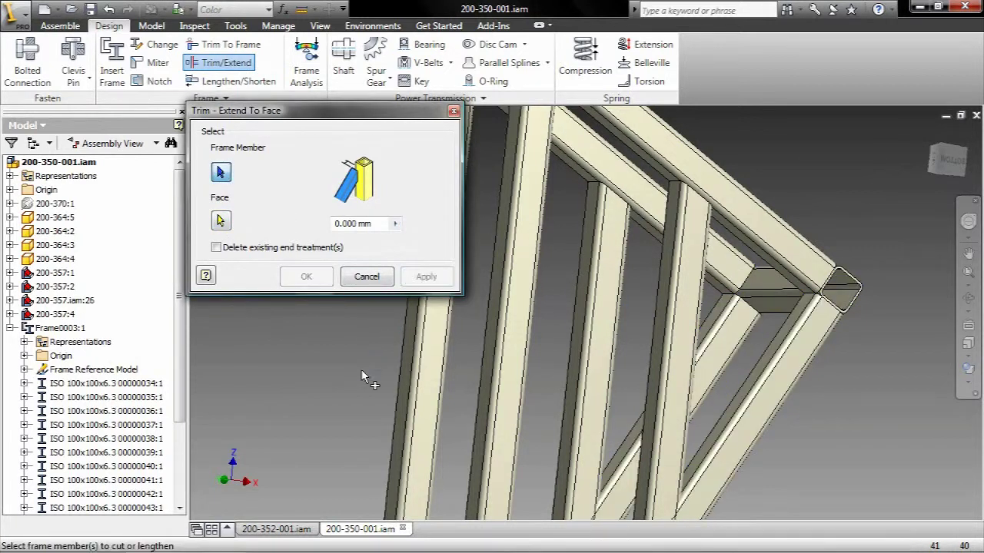
# Step: Trim the lower ends of both diagonal braces to the adjoining vertical column's face with 0.000 mm offset, and finish trimming
pyautogui.keyDown('shift'); pyautogui.moveTo(362, 378); pyautogui.dragTo(789, 377, button='middle'); pyautogui.keyUp('shift')
pyautogui.click(769, 369)
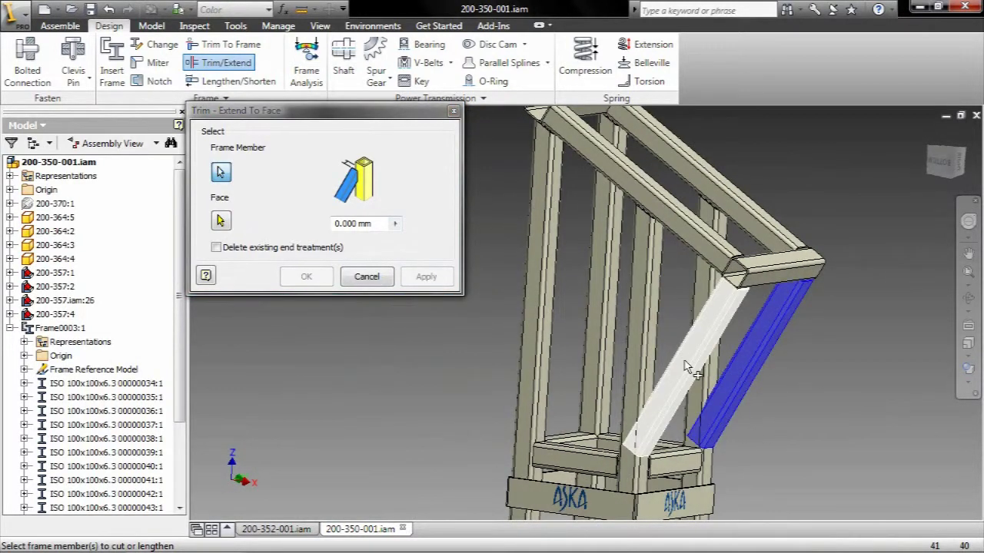
pyautogui.click(688, 367)
pyautogui.click(221, 221)
pyautogui.keyDown('shift'); pyautogui.moveTo(599, 331); pyautogui.dragTo(648, 334, button='middle'); pyautogui.keyUp('shift')
pyautogui.click(648, 334)
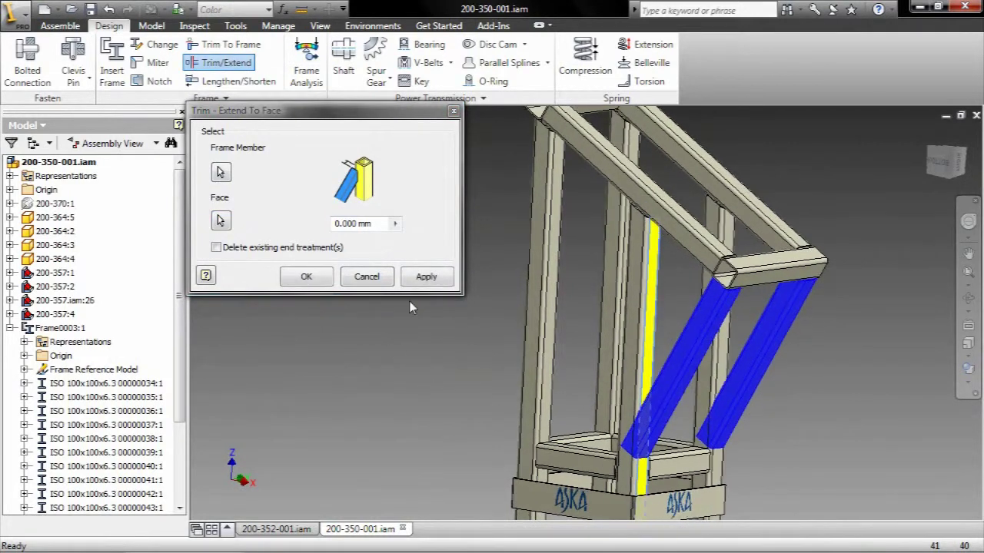
pyautogui.click(426, 277)
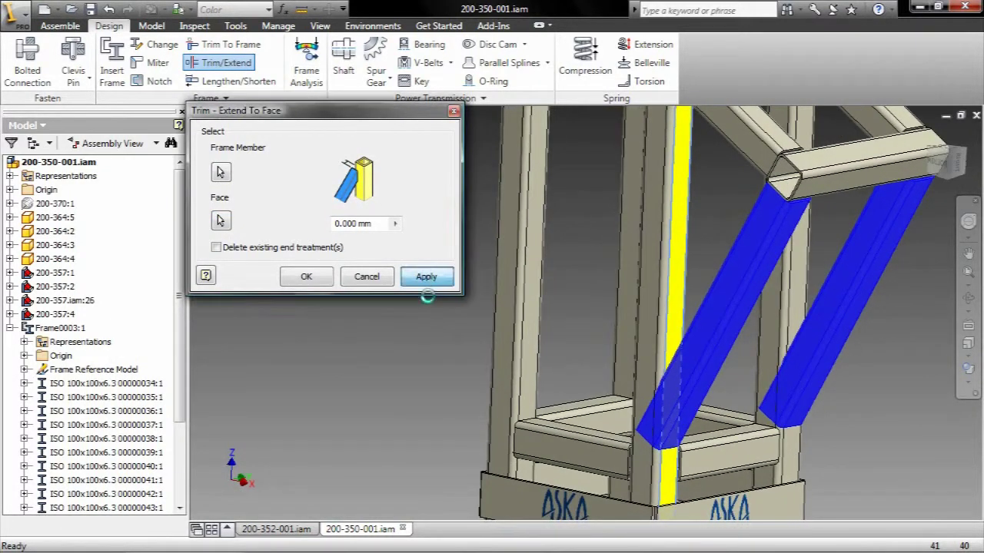
pyautogui.click(372, 281)
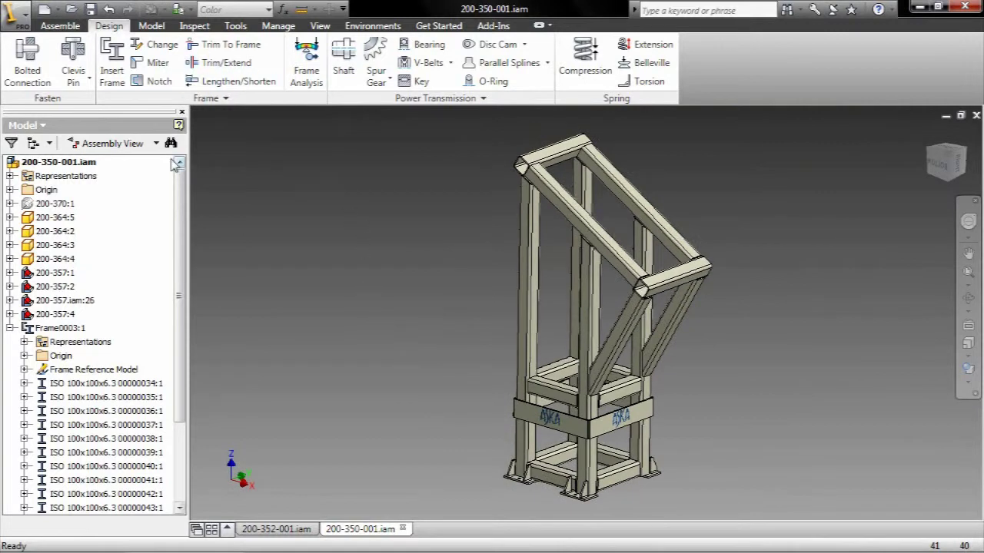
# Step: Update the frame analysis model to include the trimmed braces and rerun the simulation
pyautogui.click(306, 67)
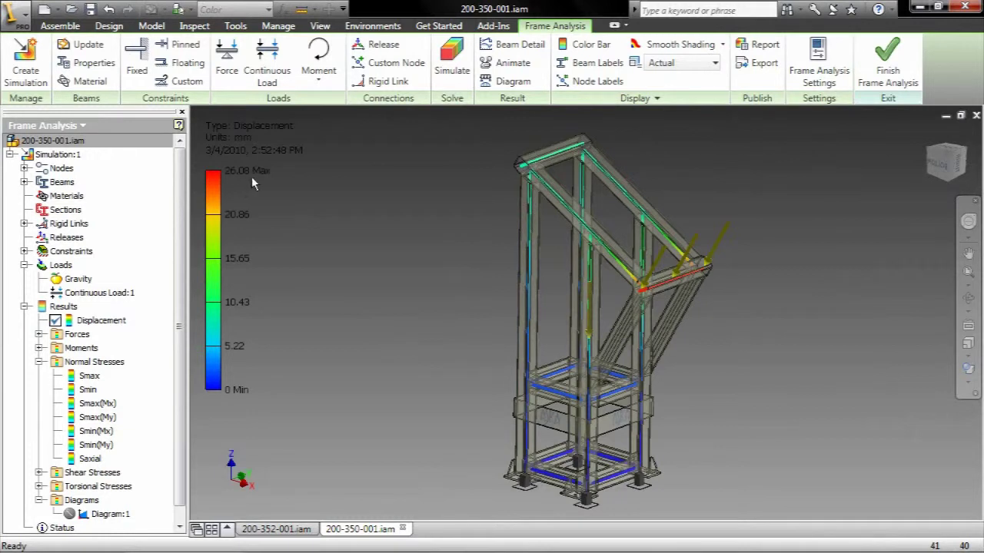
pyautogui.click(85, 45)
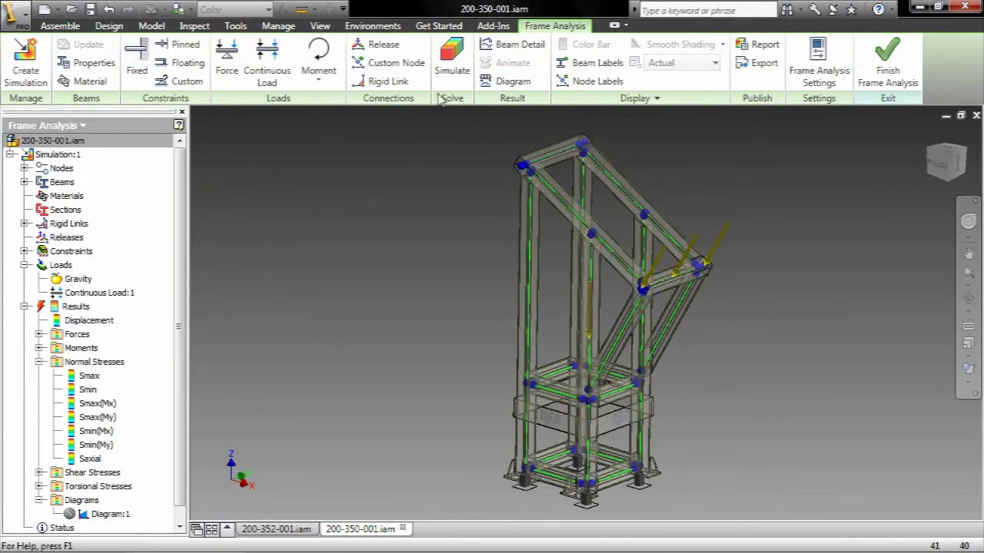
pyautogui.click(452, 63)
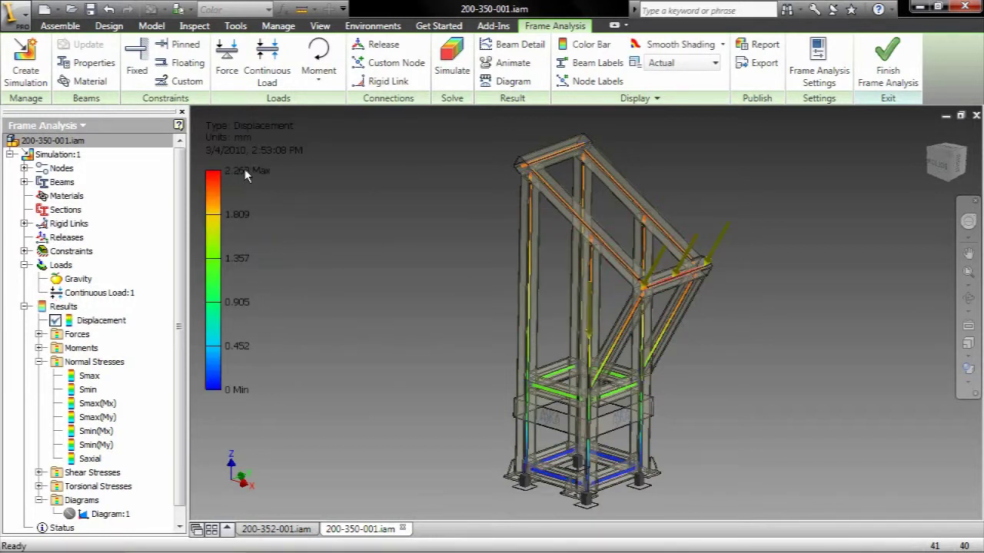
# Step: Examine the displacement around the braces and display the Smax normal stress result
pyautogui.scroll(5, 246, 176)
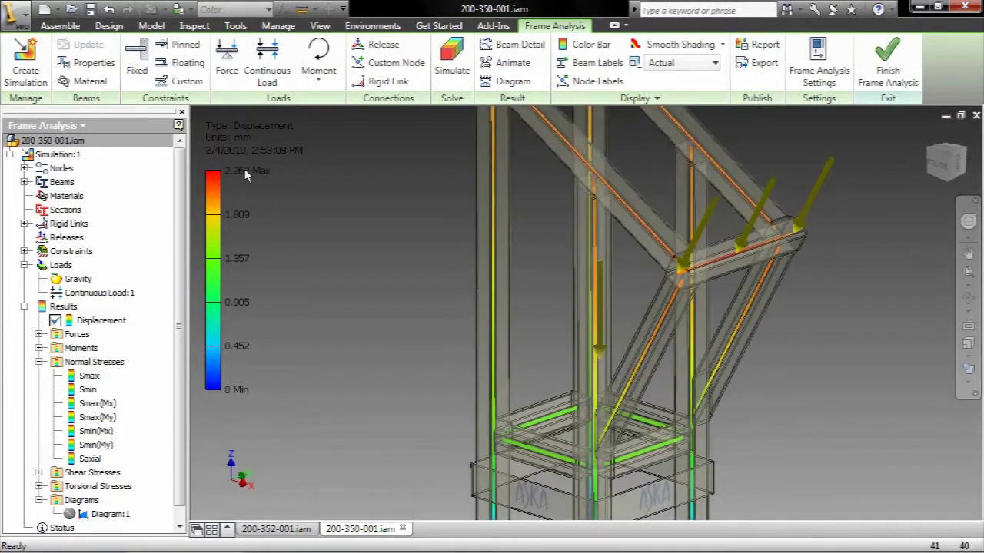
pyautogui.doubleClick(86, 377)
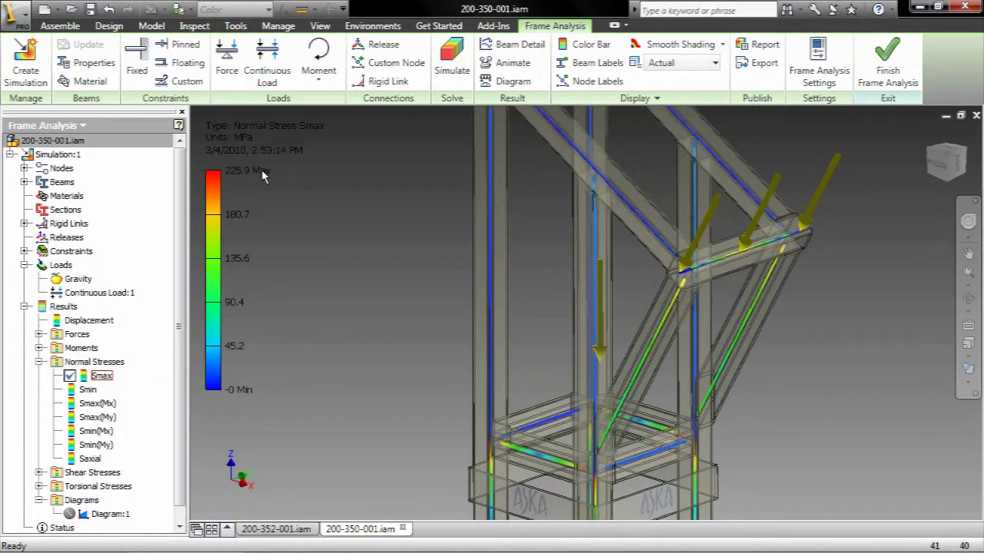
pyautogui.scroll(-3, 263, 176)
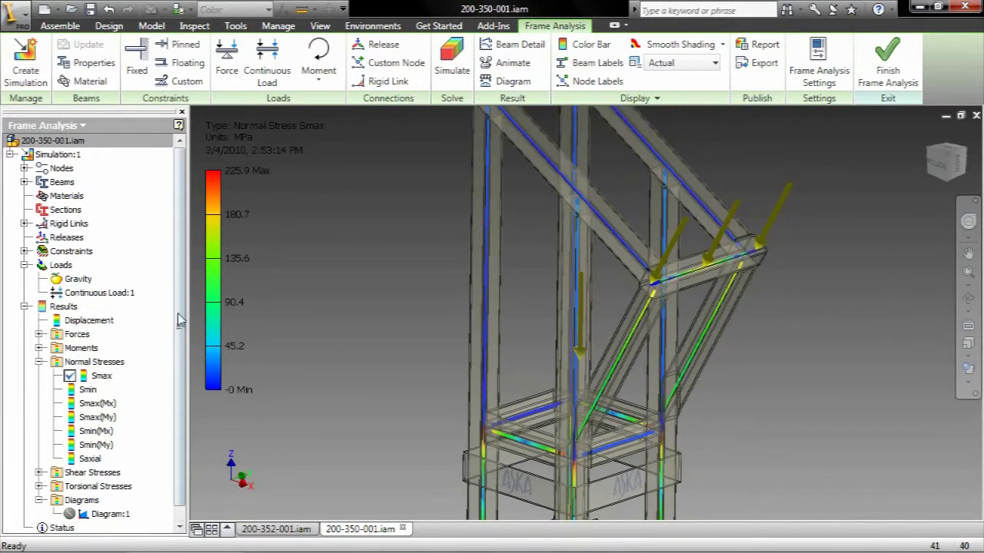
# Step: Unsuppress Diagram:1 and examine its stress labels around the sloped beam and loaded end beam
pyautogui.scroll(-1, 179, 320)
pyautogui.doubleClick(100, 501)
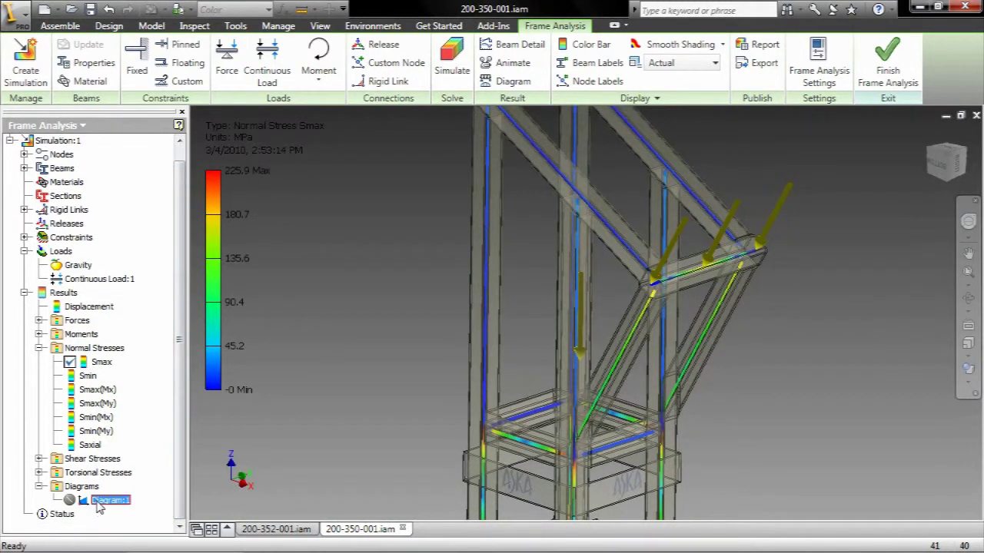
pyautogui.rightClick(98, 505)
pyautogui.click(115, 442)
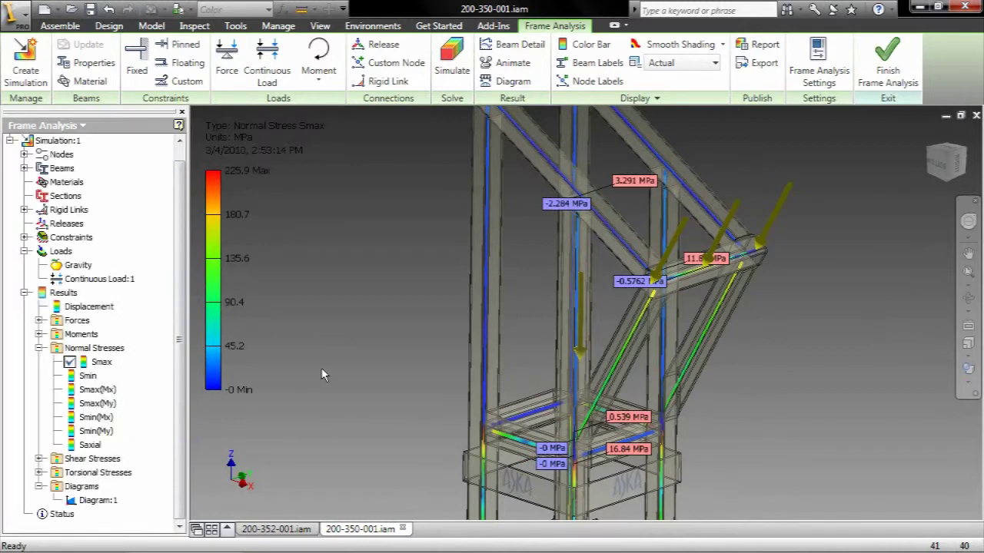
pyautogui.scroll(3, 315, 364)
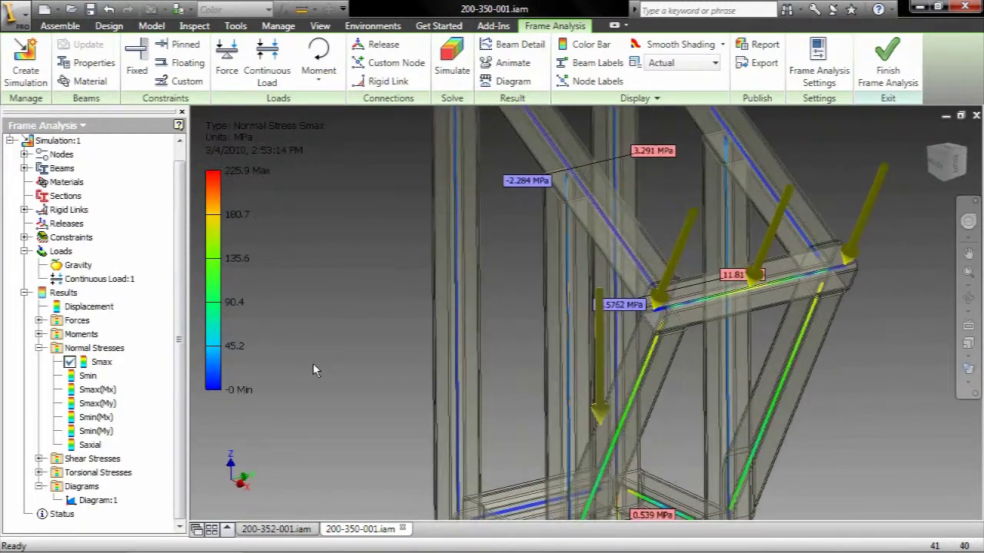
pyautogui.scroll(4, 312, 362)
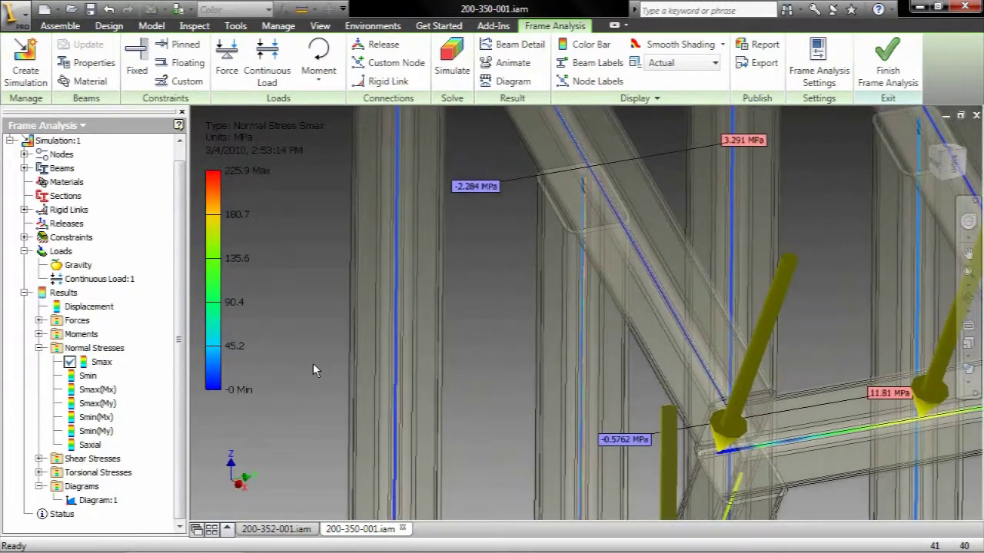
pyautogui.scroll(4, 313, 363)
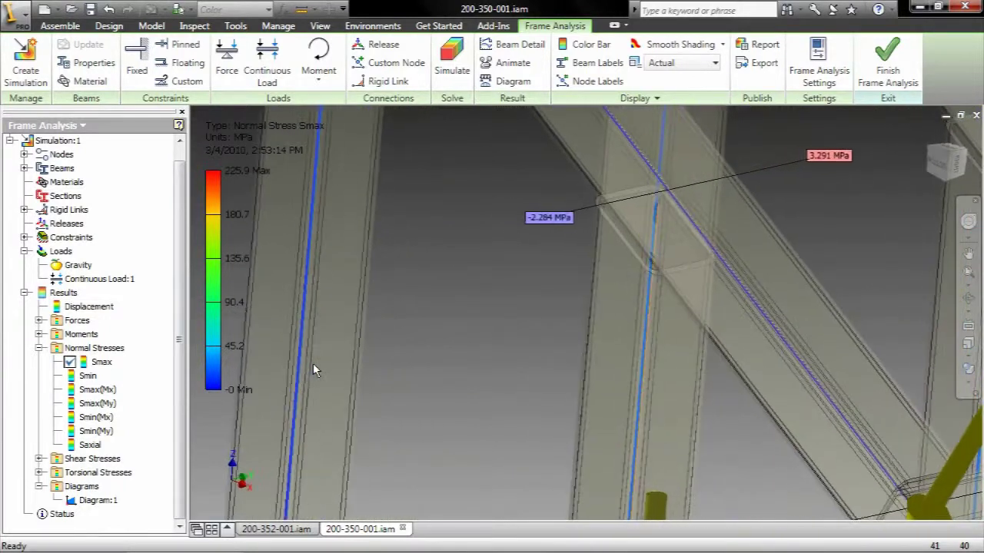
pyautogui.scroll(1, 312, 362)
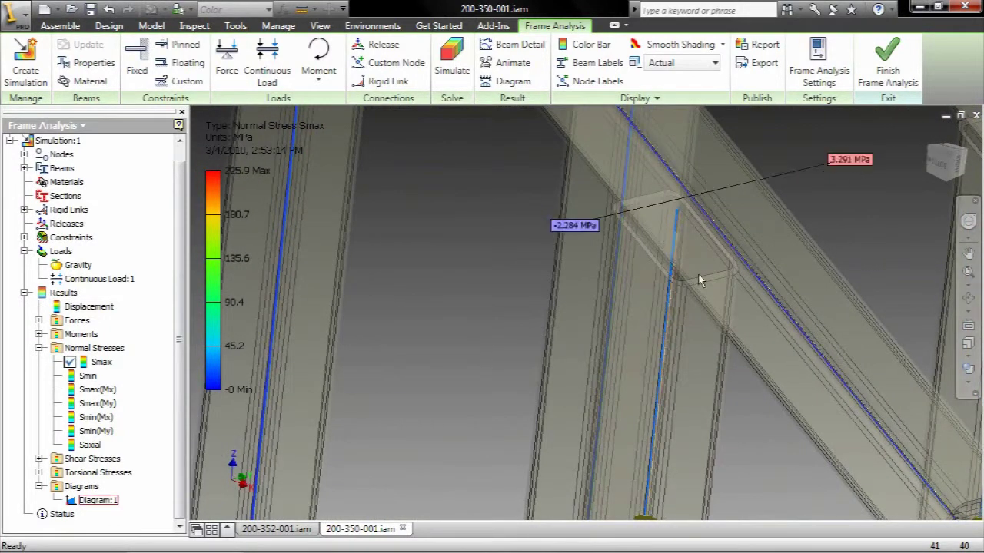
pyautogui.scroll(-1, 470, 360)
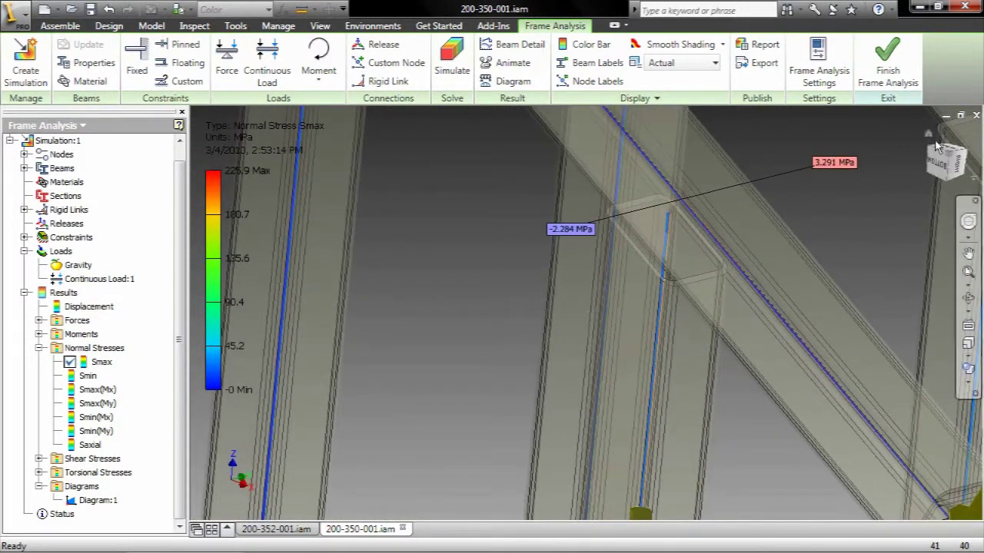
# Step: Restore the home view of the frame and suppress Diagram:1
pyautogui.click(929, 134)
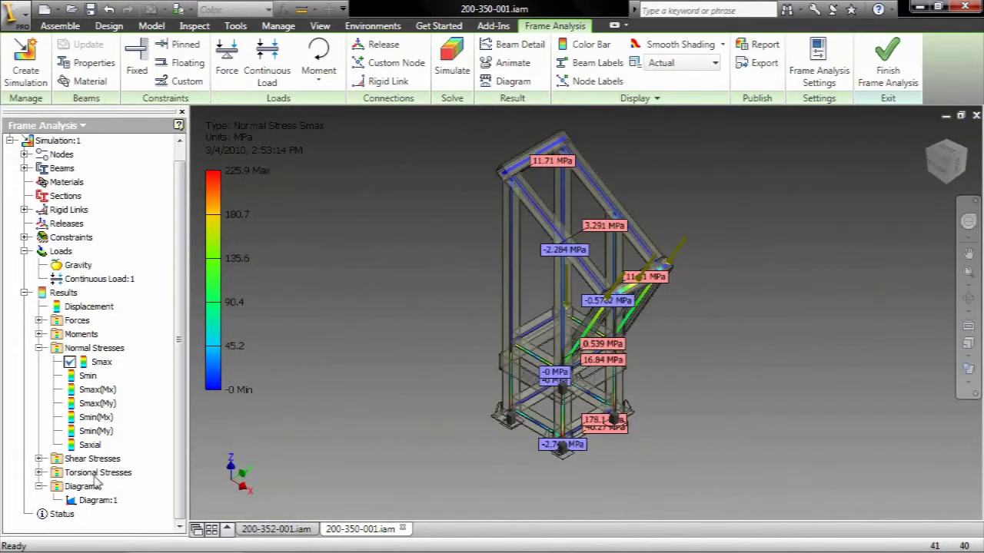
pyautogui.click(97, 500)
pyautogui.rightClick(97, 501)
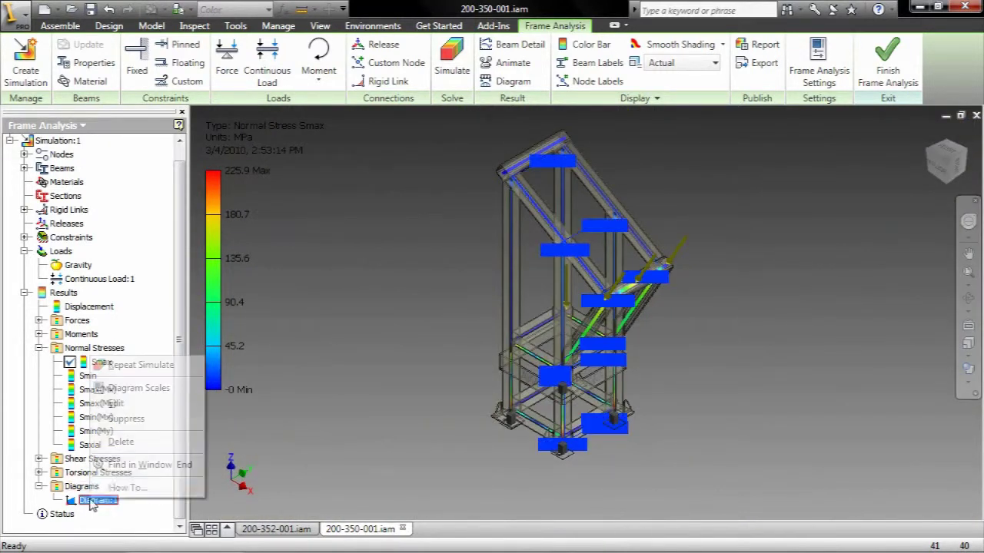
pyautogui.click(138, 421)
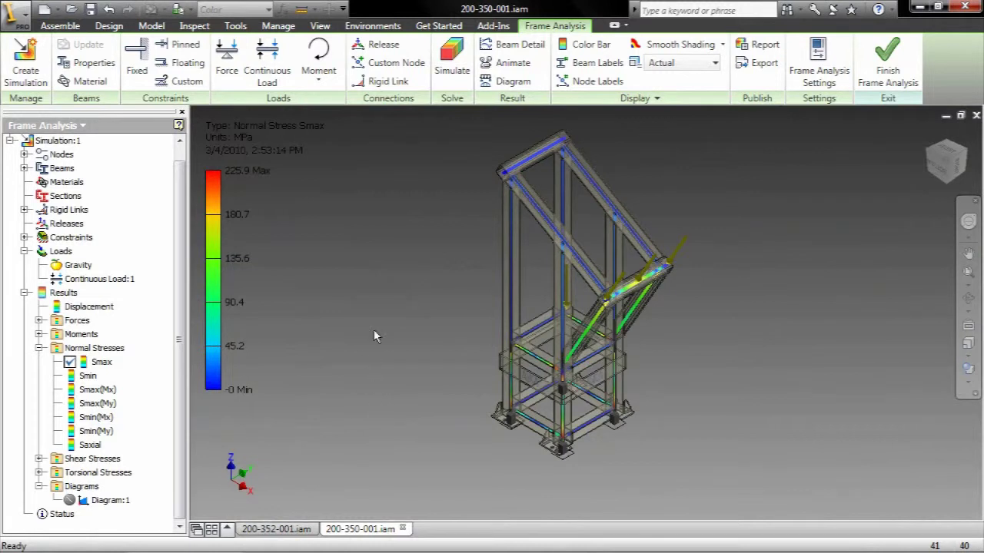
# Step: Finish the frame analysis and switch to the robot assembly 200-352-001.iam
pyautogui.click(886, 65)
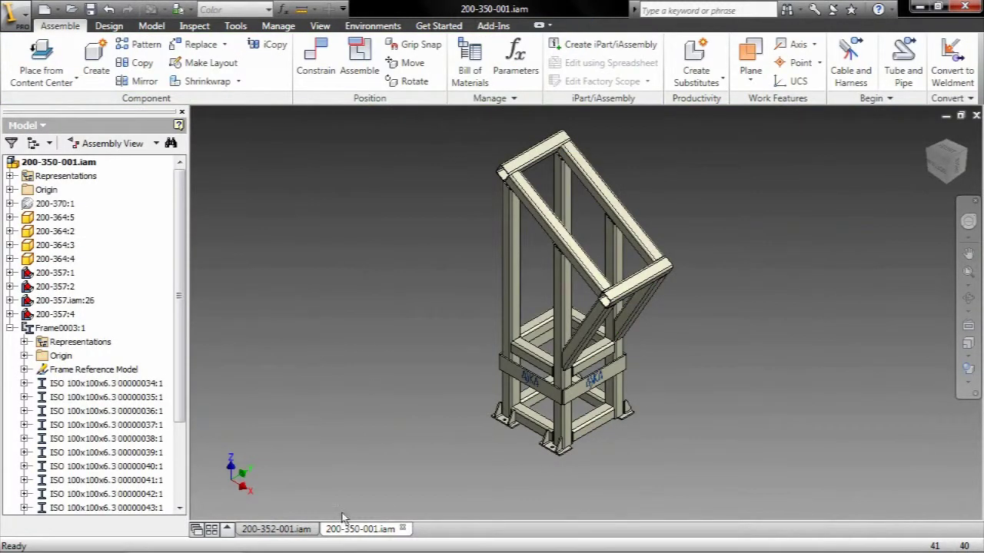
pyautogui.click(276, 529)
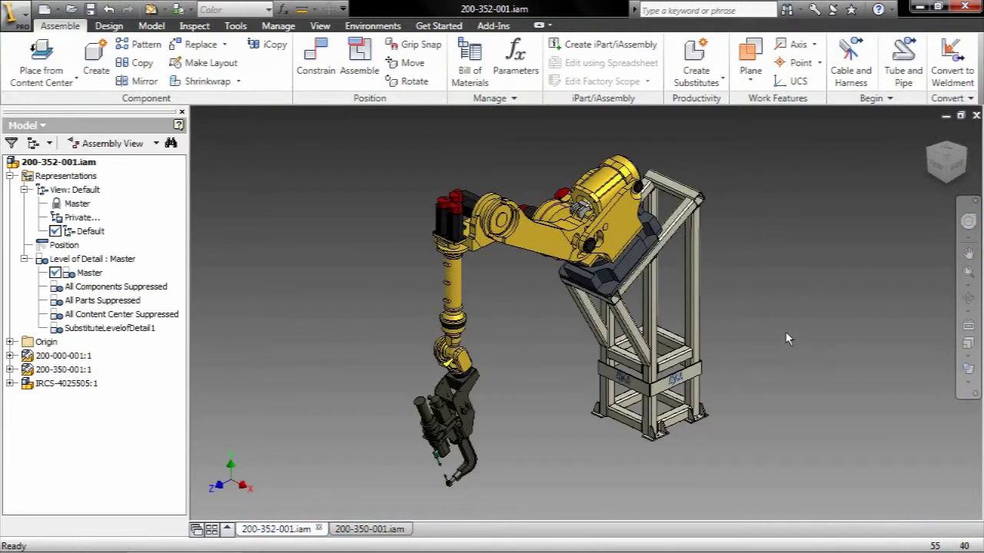